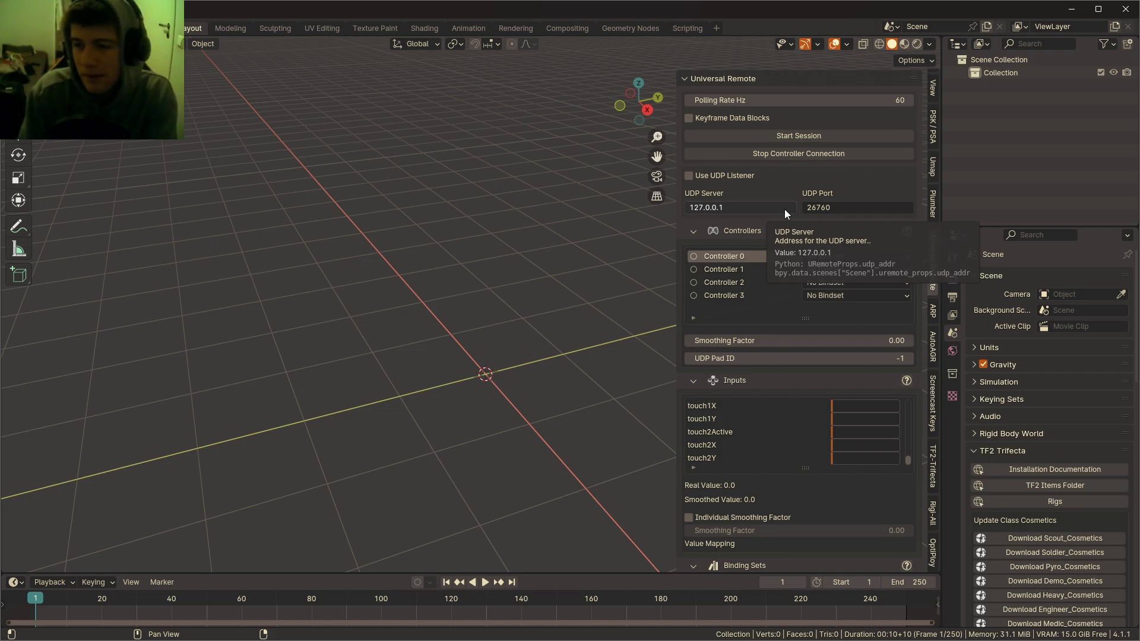
- Fold the Universal Remote sections to headers, raise the polling rate, and bring up DS4Windows settings
ctrl+click(721, 229)
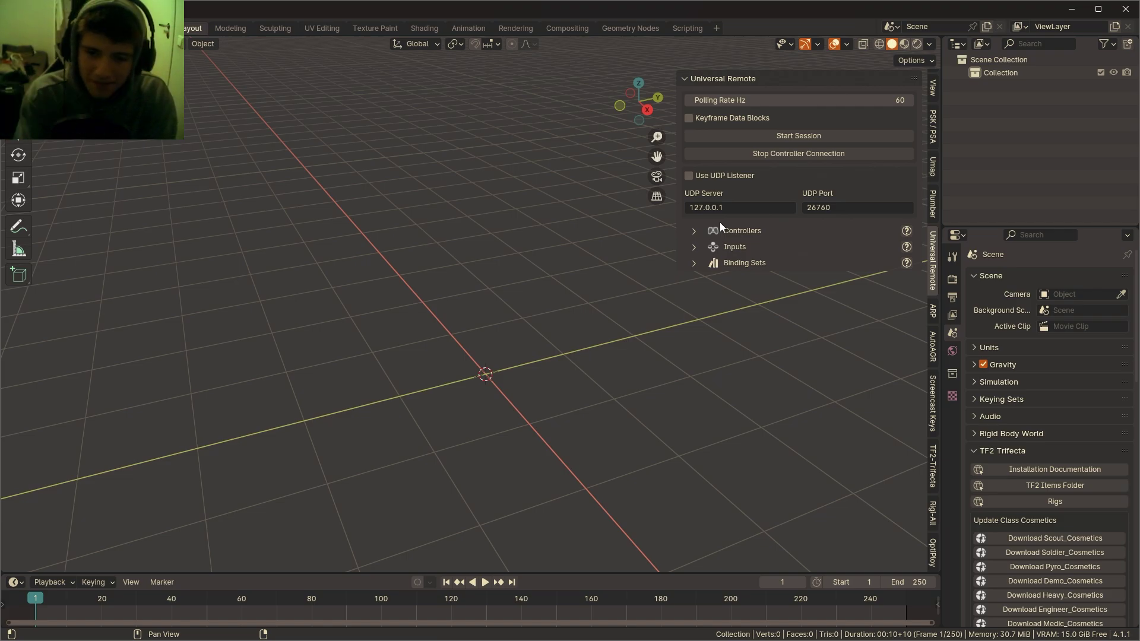
mouse_move(843, 100)
mouse_down()
mouse_move(879, 100)
mouse_move(860, 106)
mouse_up()
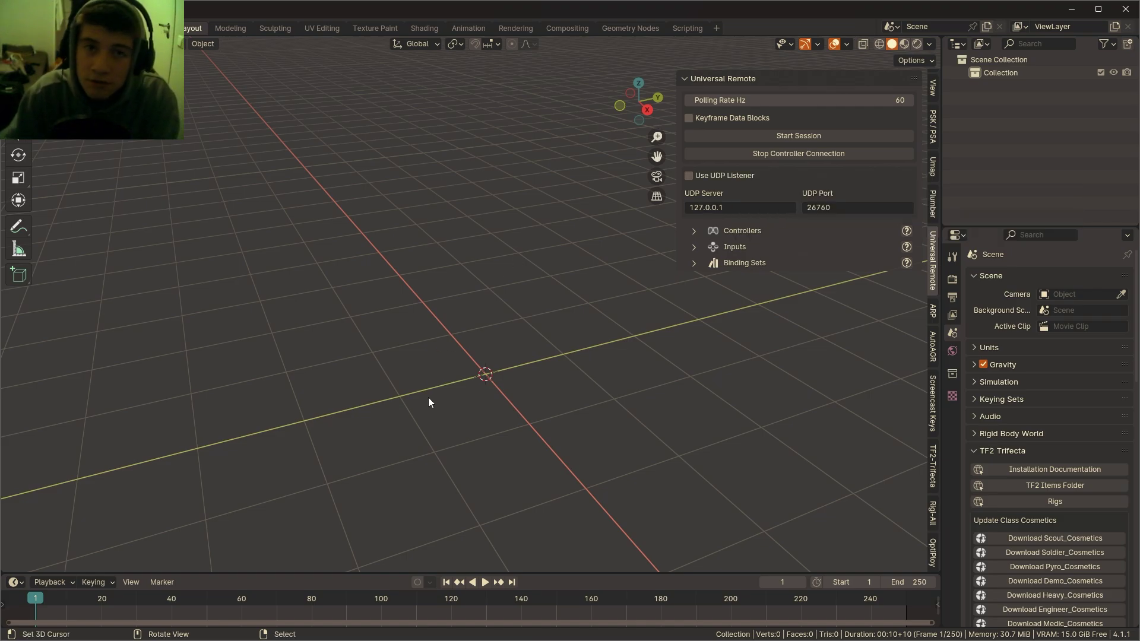
click(368, 635)
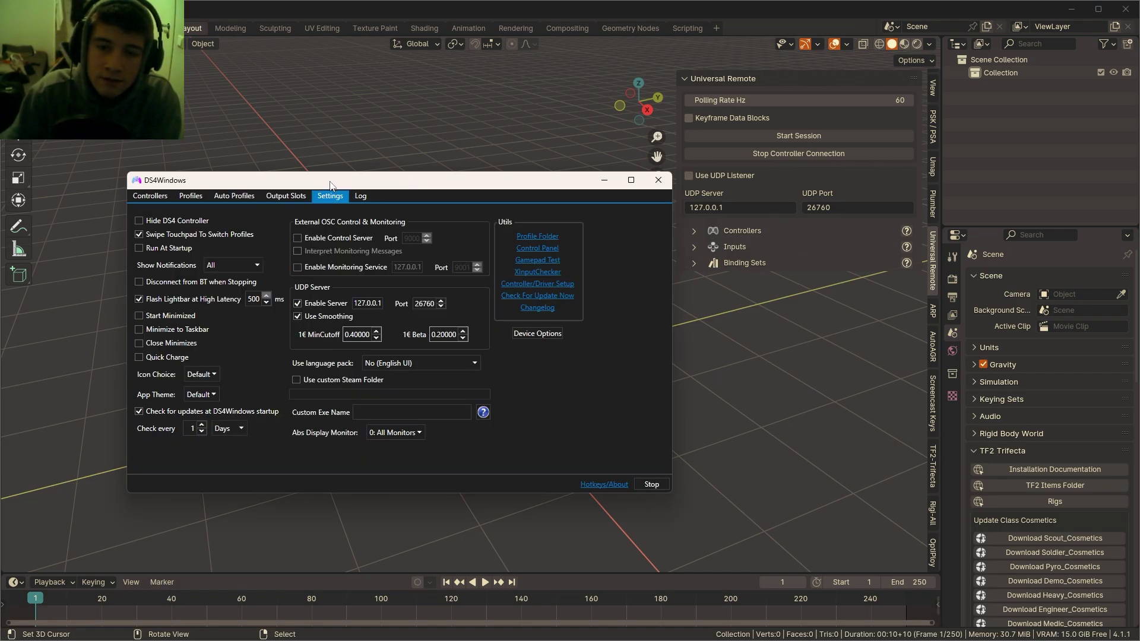
- Confirm the DS4Windows UDP server at 127.0.0.1 port 26760, then return to Blender
drag(331, 180, 336, 177)
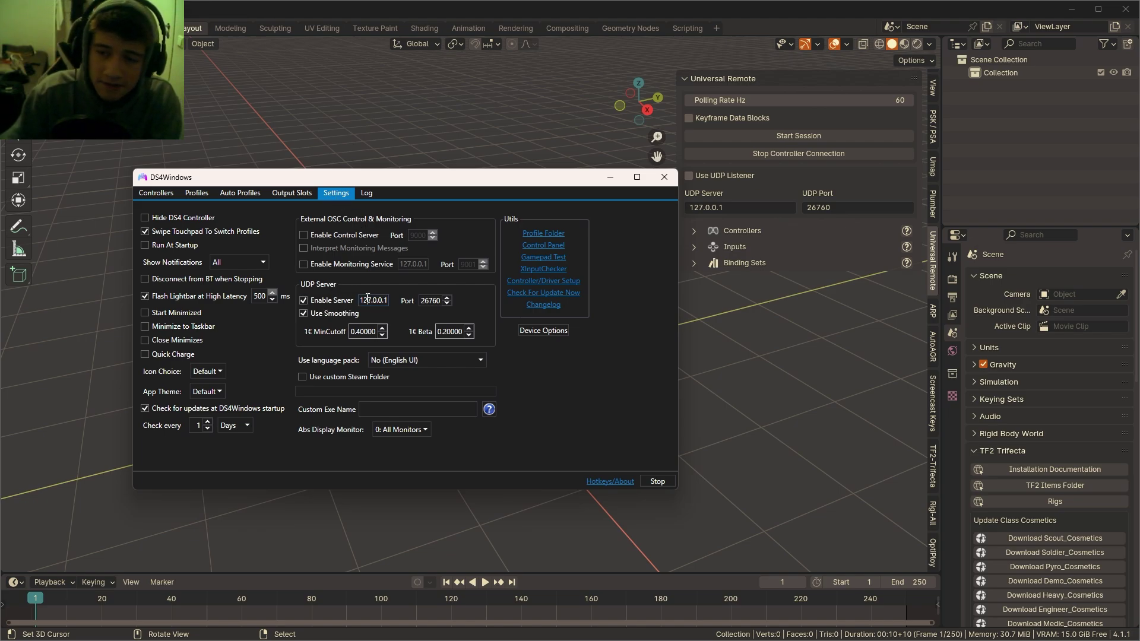
click(688, 218)
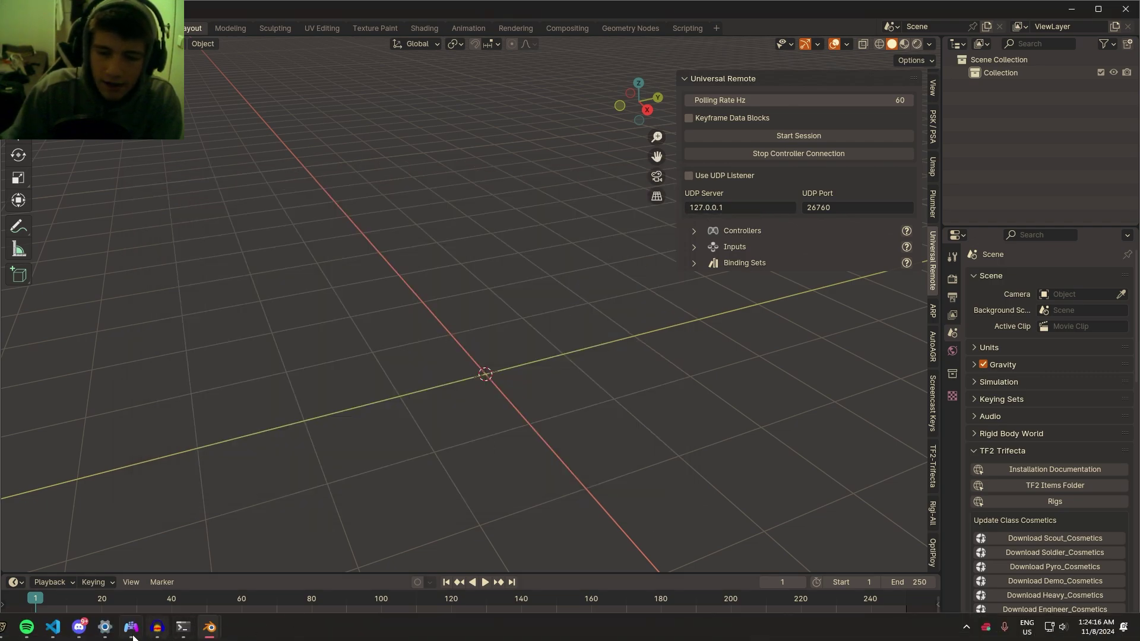
- Expand the Controllers subpanel and set the Smoothing Factor to about 0.51
click(209, 628)
click(813, 230)
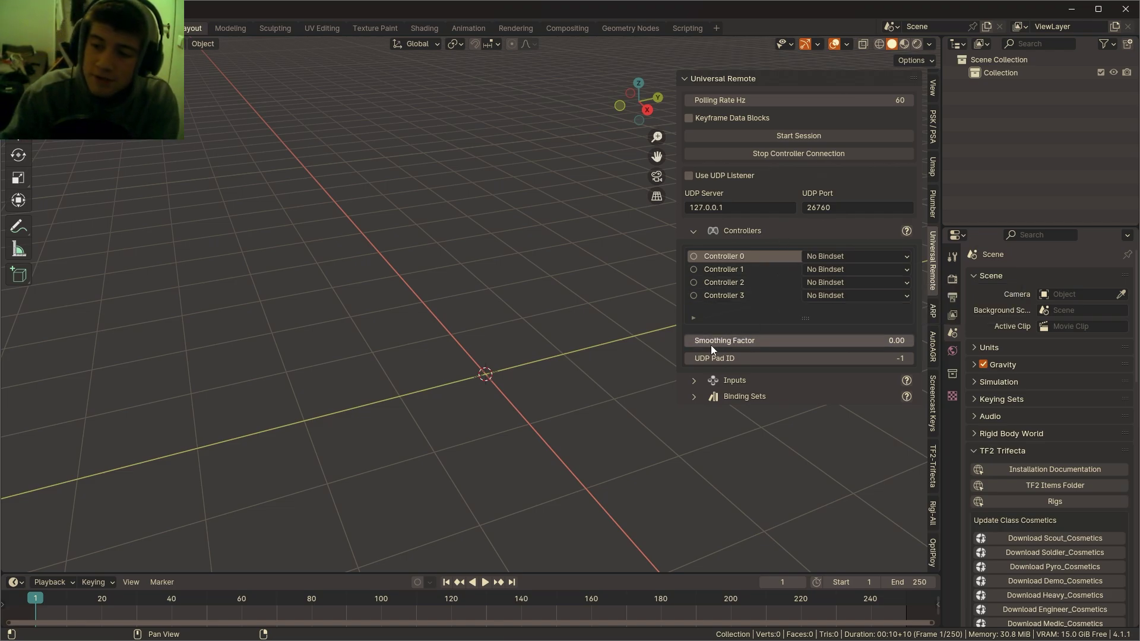
drag(711, 341, 813, 344)
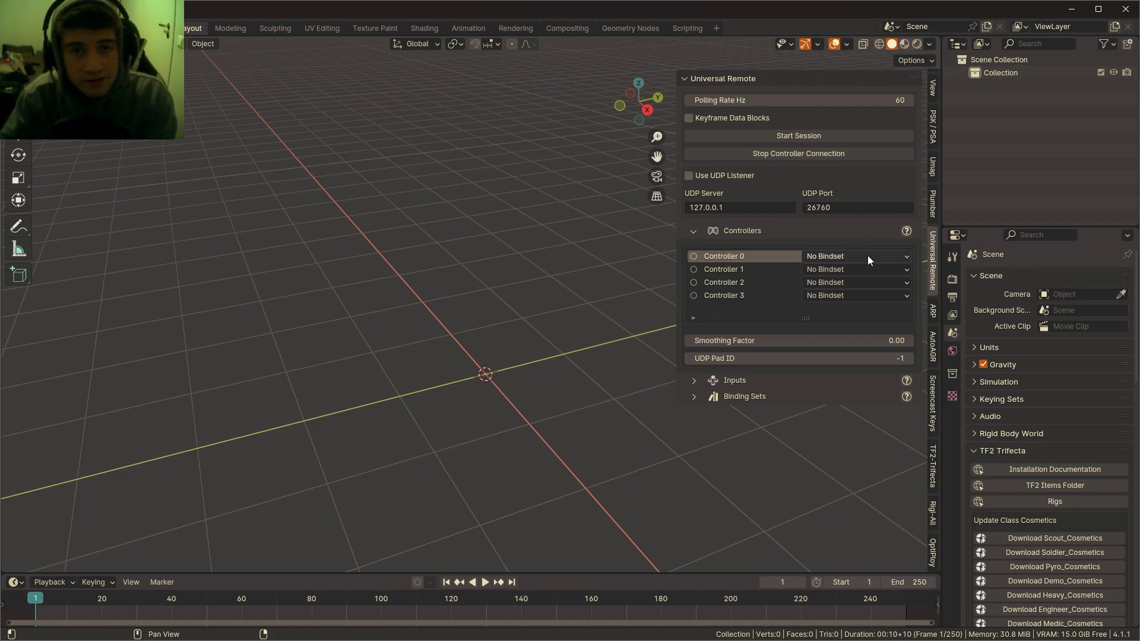
drag(730, 340, 815, 346)
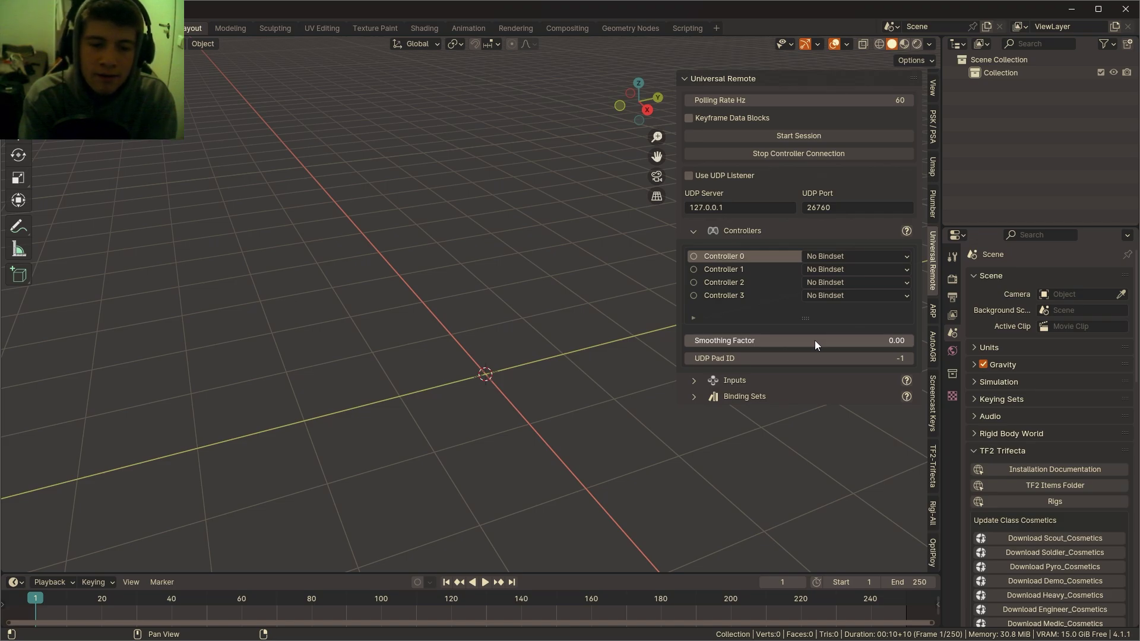
drag(814, 340, 802, 341)
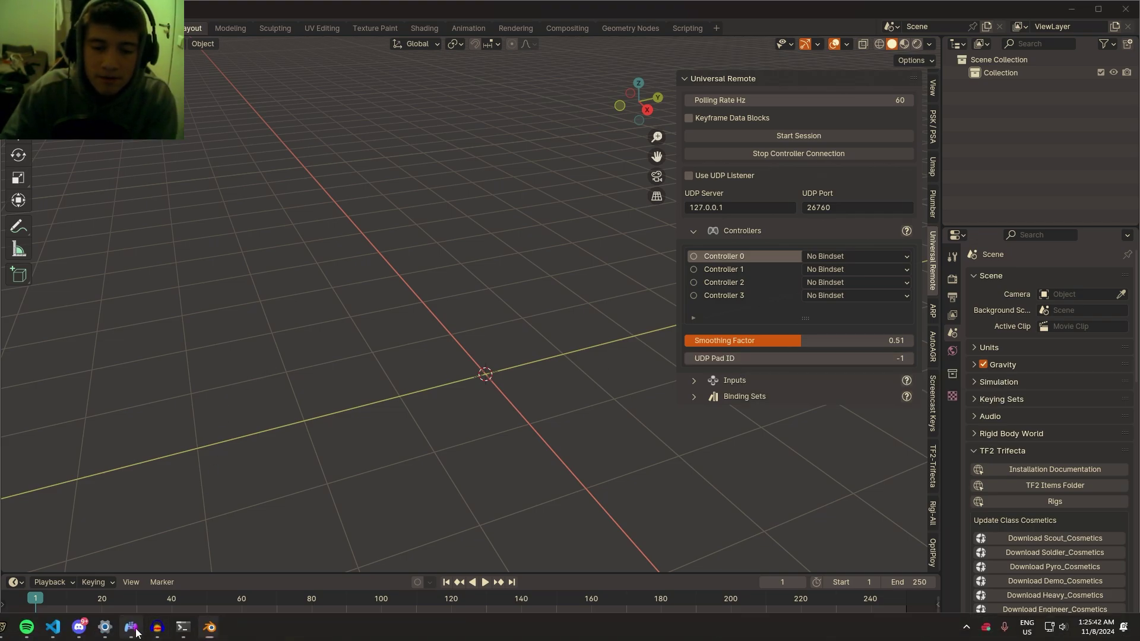
- Check the connected controllers in DS4Windows and leave UDP Pad ID at -1
click(131, 627)
click(170, 194)
drag(227, 183, 157, 214)
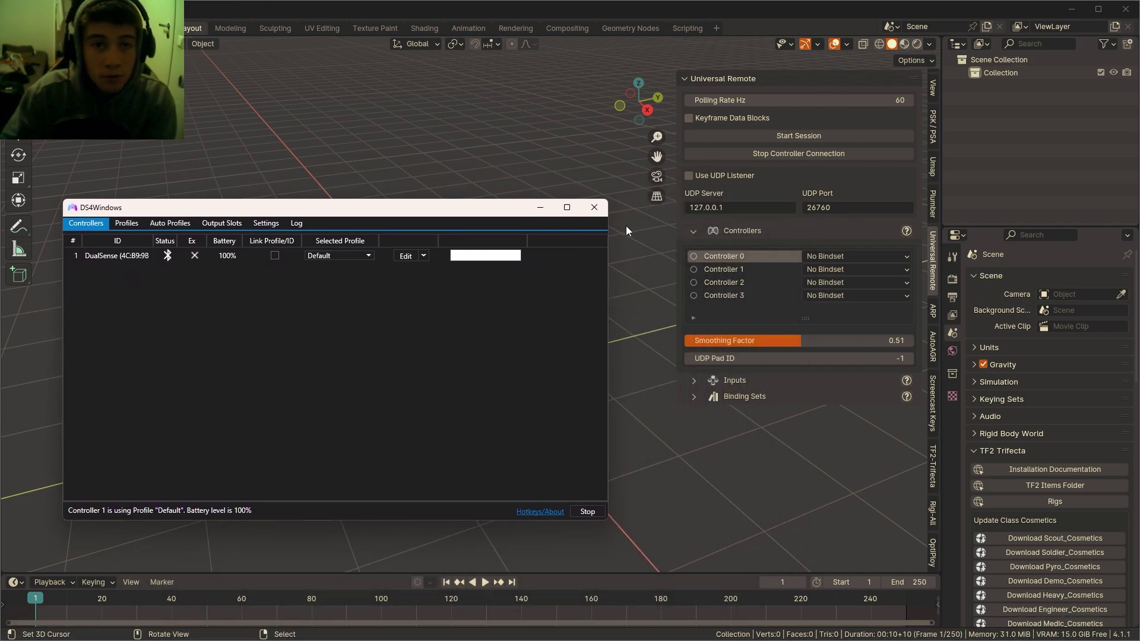
click(912, 359)
drag(913, 359, 784, 361)
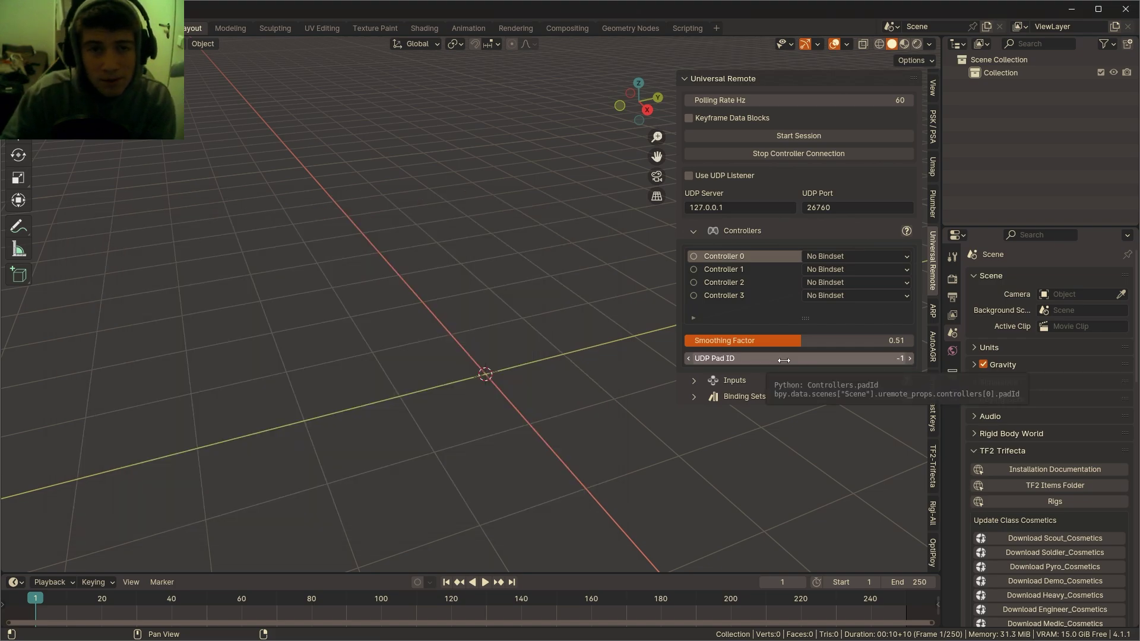
- Scroll through the Inputs list's live readings, then expand the empty Binding Sets list
ctrl+click(784, 380)
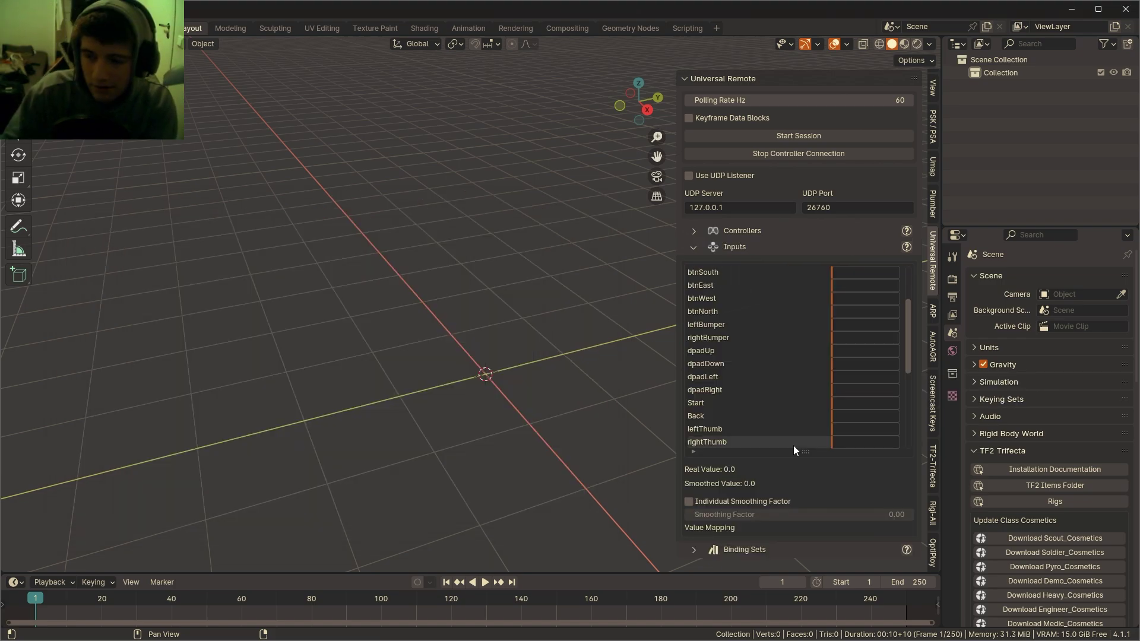
scroll(775, 279, down, 5)
scroll(779, 281, up, 5)
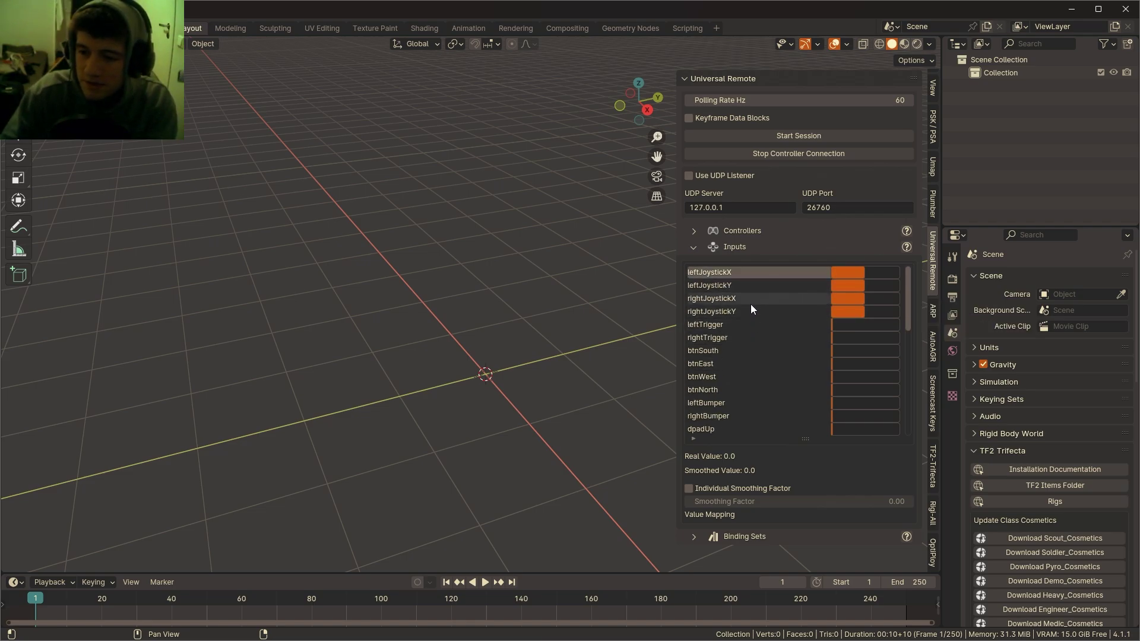
scroll(775, 339, down, 2)
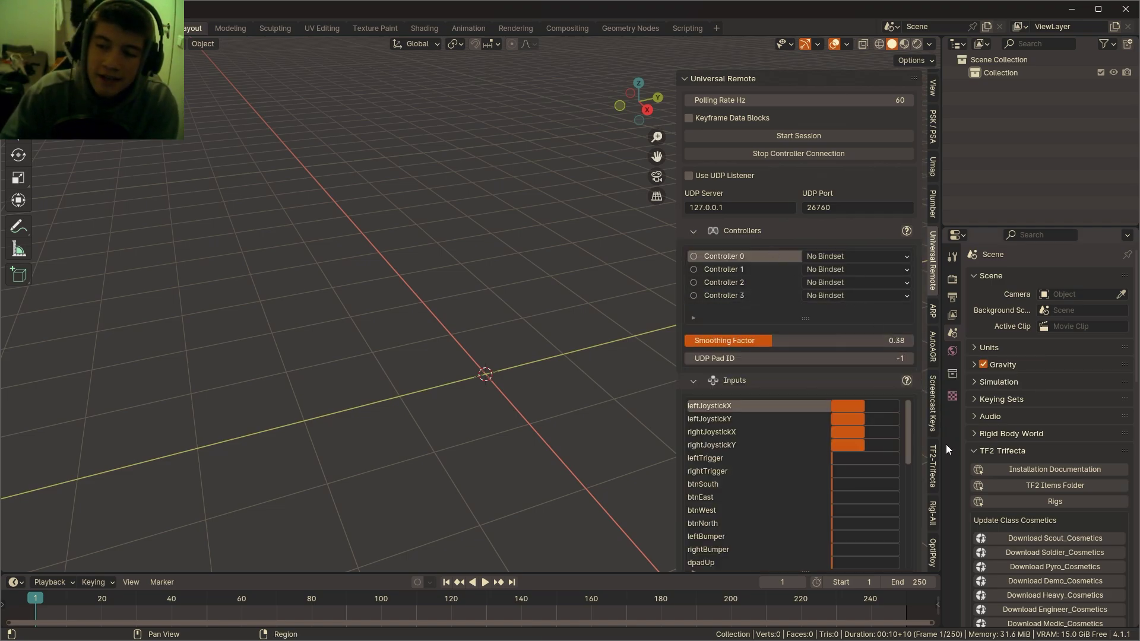
scroll(914, 428, down, 5)
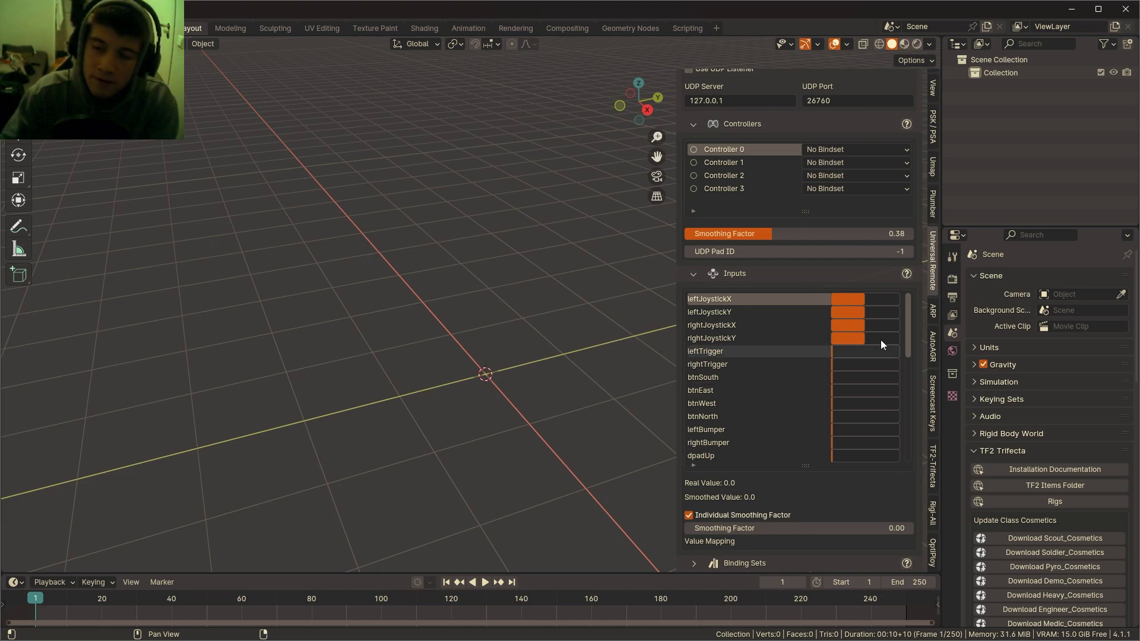
click(817, 275)
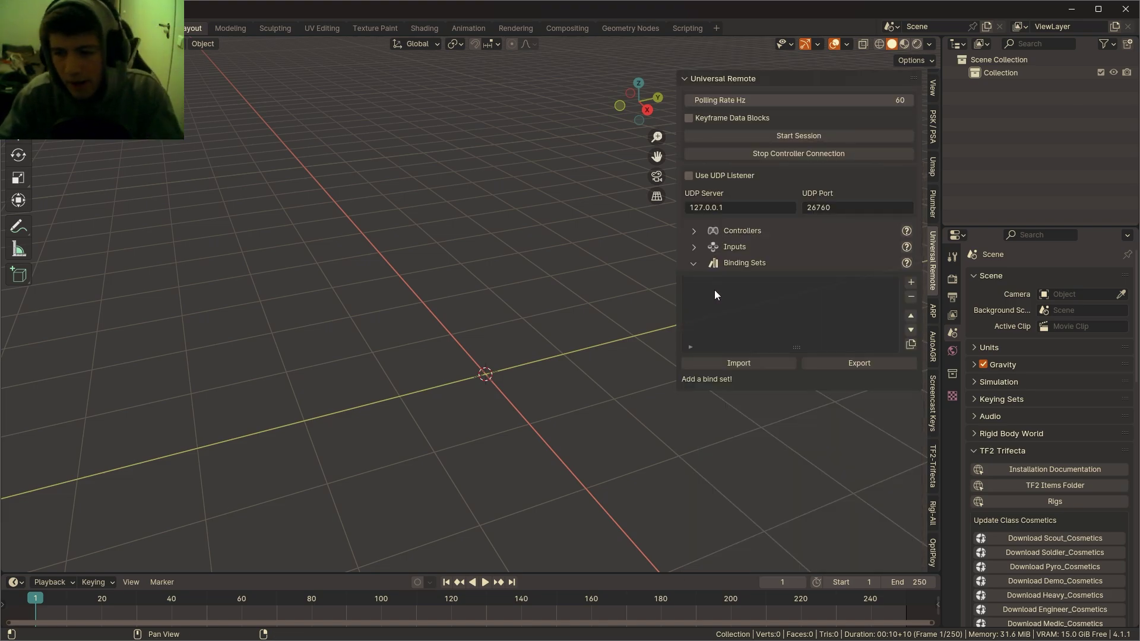
- Add a mesh cube to the scene
middle_drag(714, 290, 508, 245)
key(shift+a)
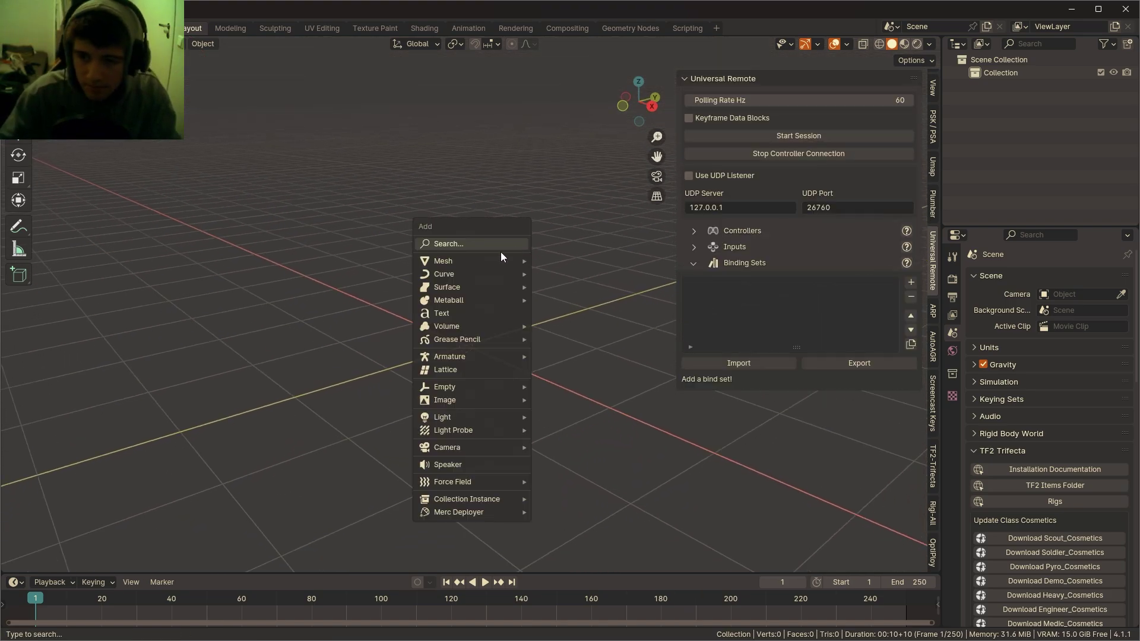
mouse_move(489, 262)
click(596, 275)
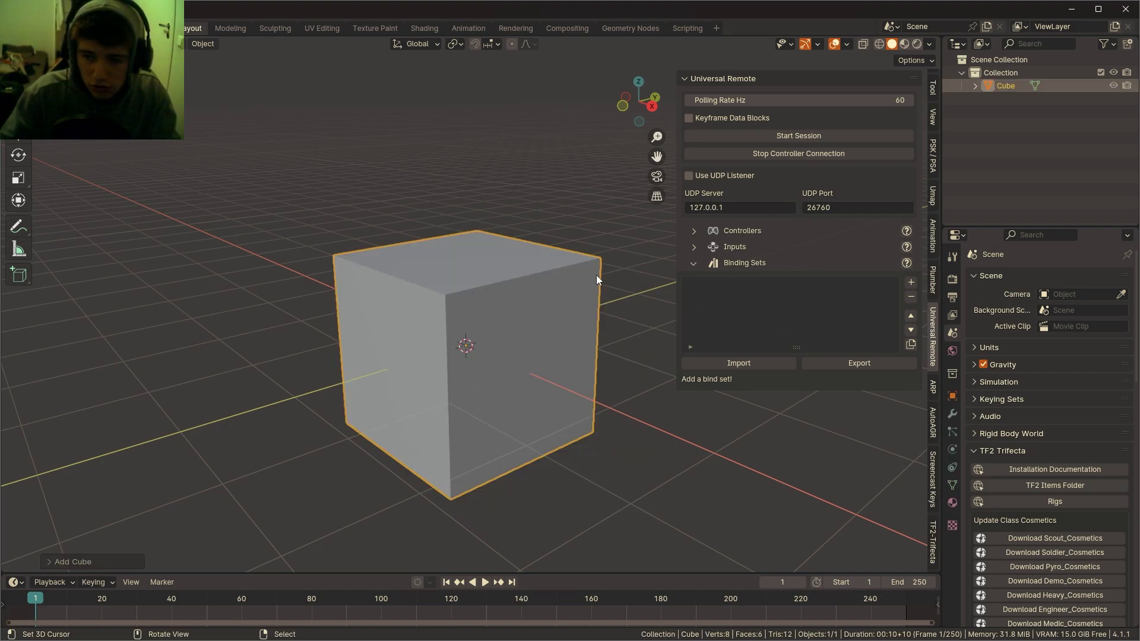
middle_drag(400, 403, 654, 345)
- Create a new binding set named 'Cube Mover'
click(912, 283)
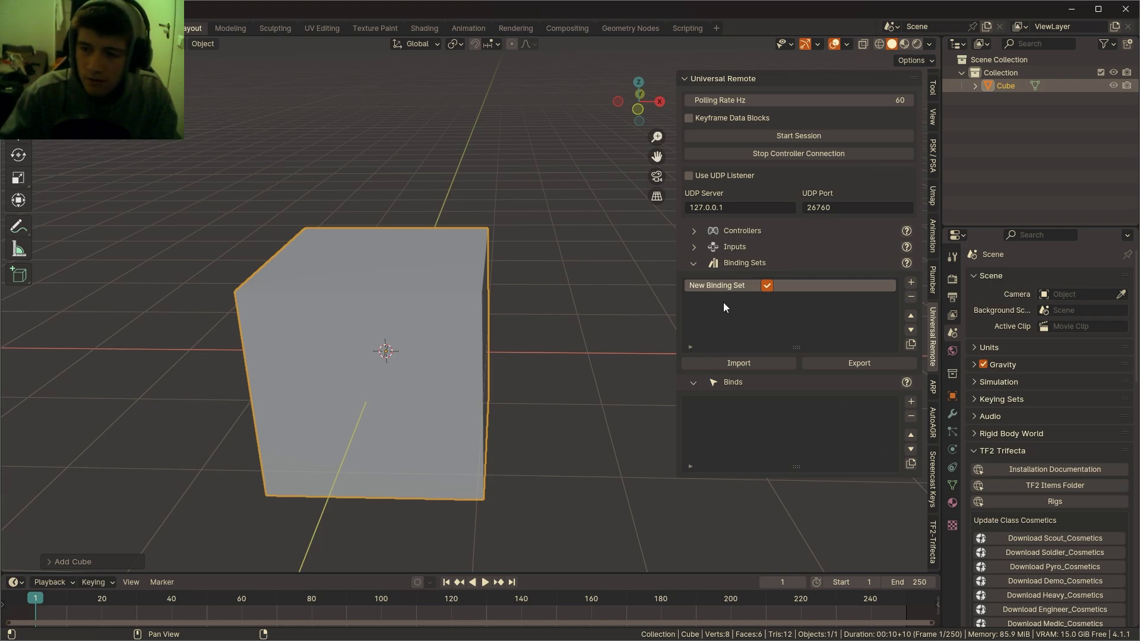
double_click(725, 287)
text(Cube Mover)
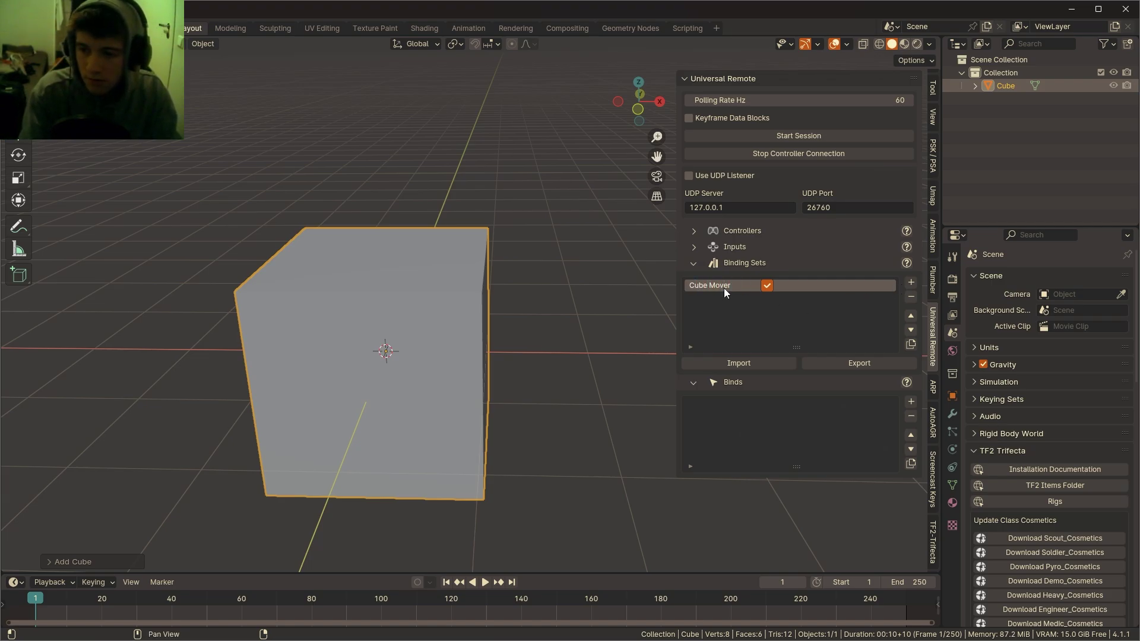
key(Return)
- Add a bind to the set and name it 'X'
click(911, 402)
click(739, 263)
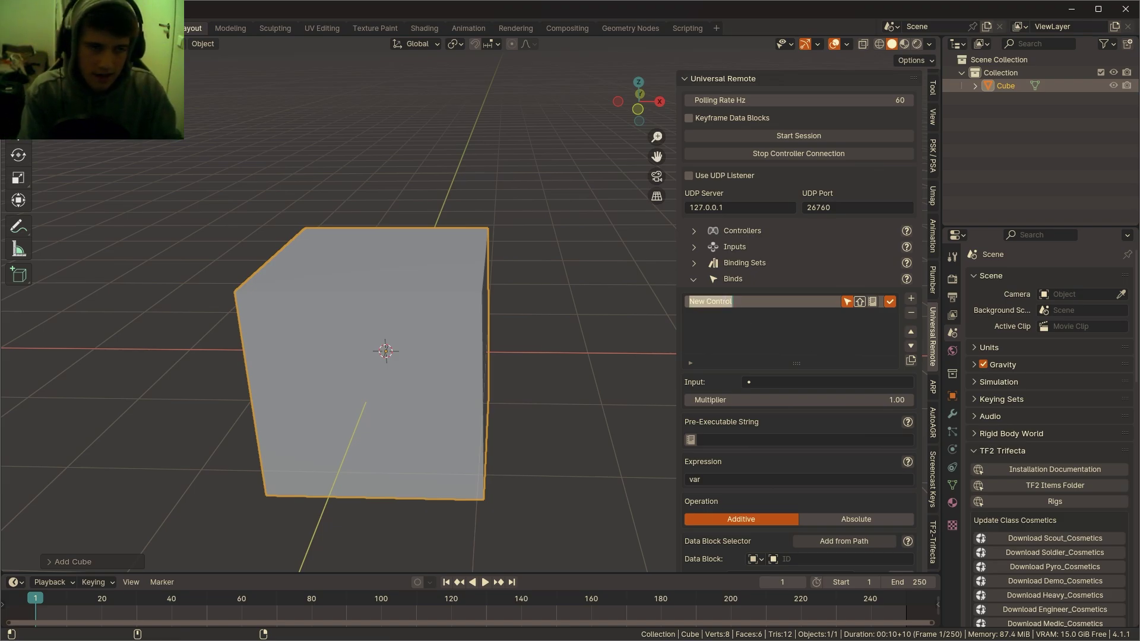
text(X)
key(Return)
middle_drag(559, 360, 579, 359)
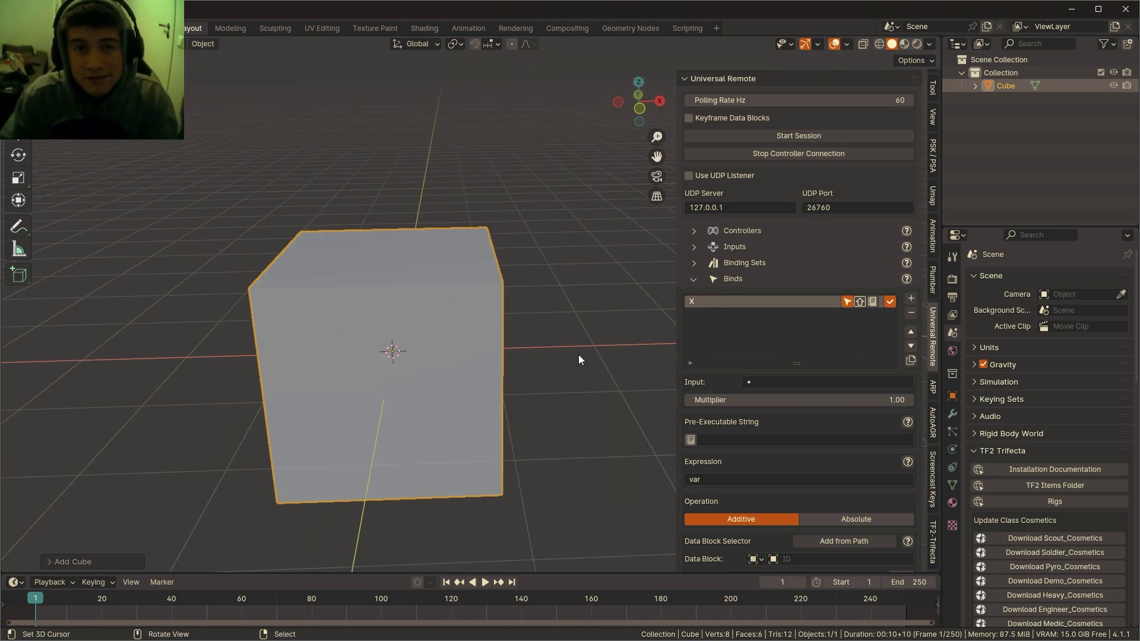
- Copy the cube Location's full data path and set it as the X bind's target
click(953, 396)
drag(943, 396, 912, 396)
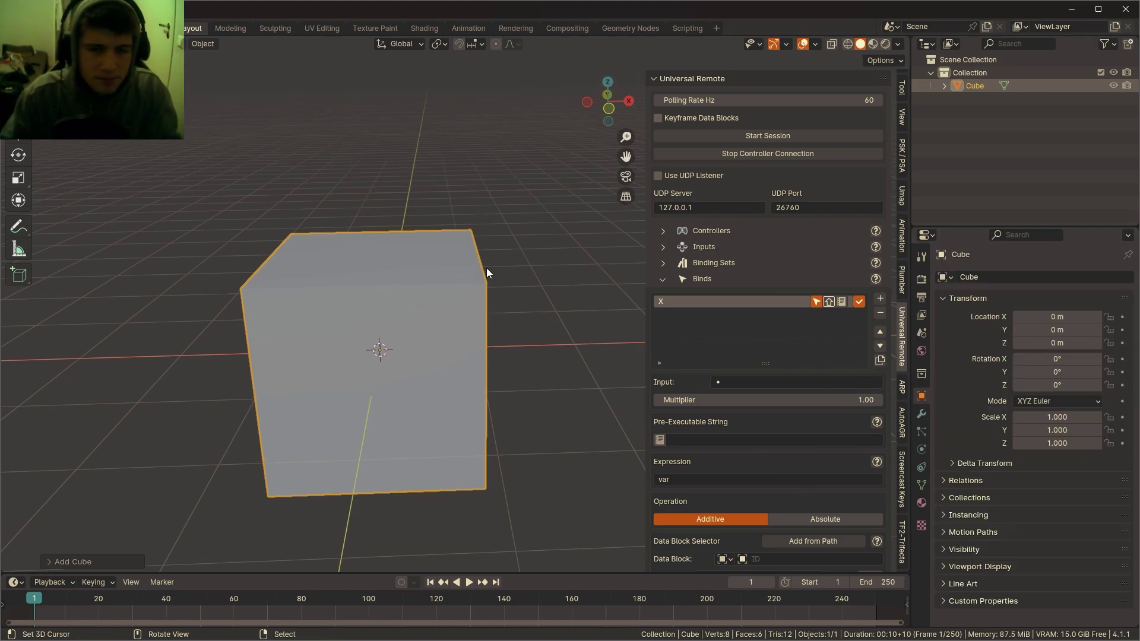
right_click(1081, 321)
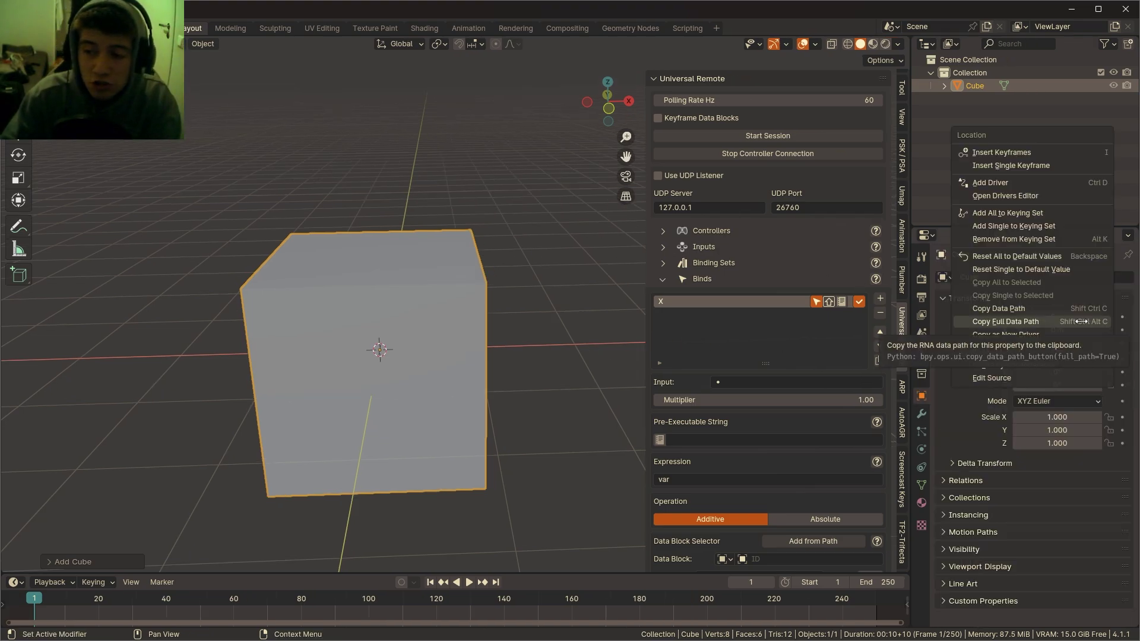
click(1081, 321)
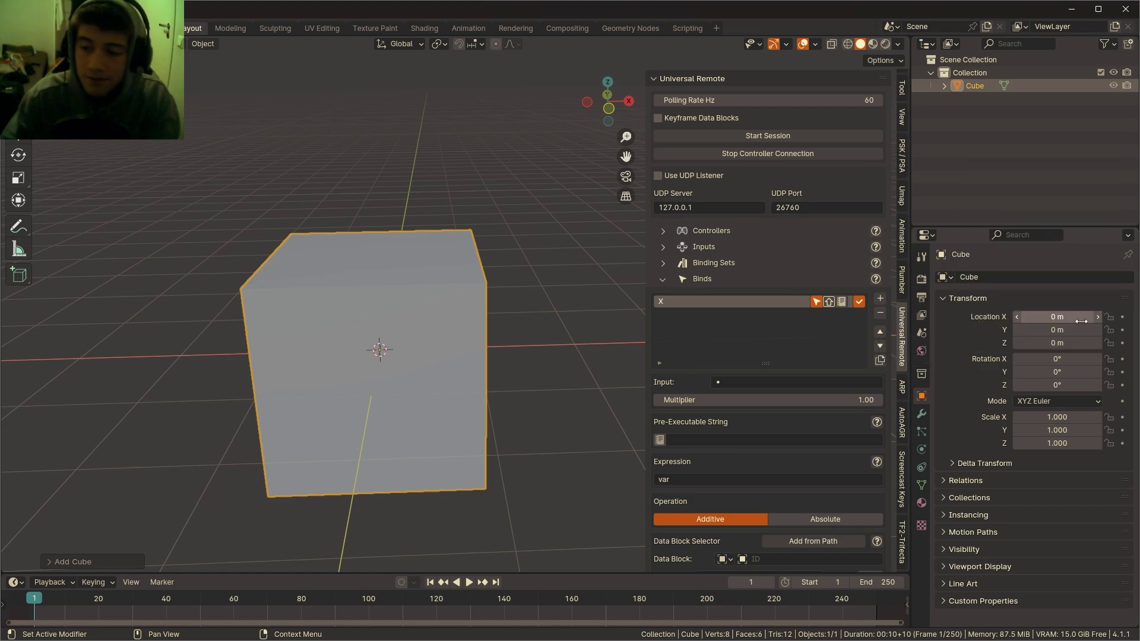
scroll(899, 476, down, 5)
scroll(885, 471, down, 3)
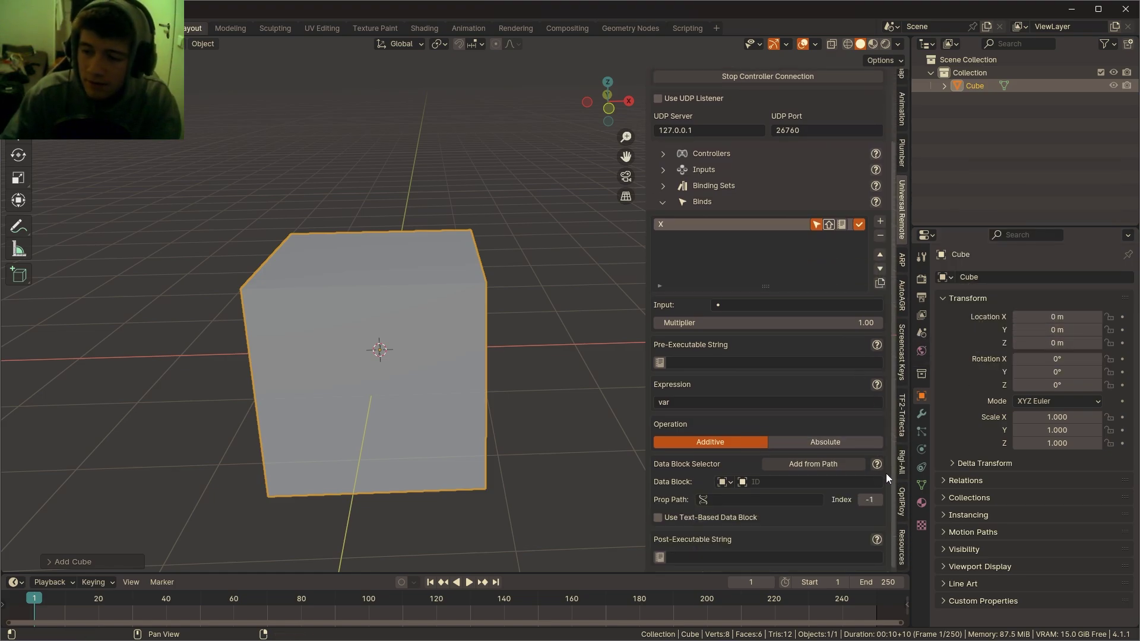
click(803, 464)
- Drive the X bind with leftJoystickX using the Absolute operation
click(792, 301)
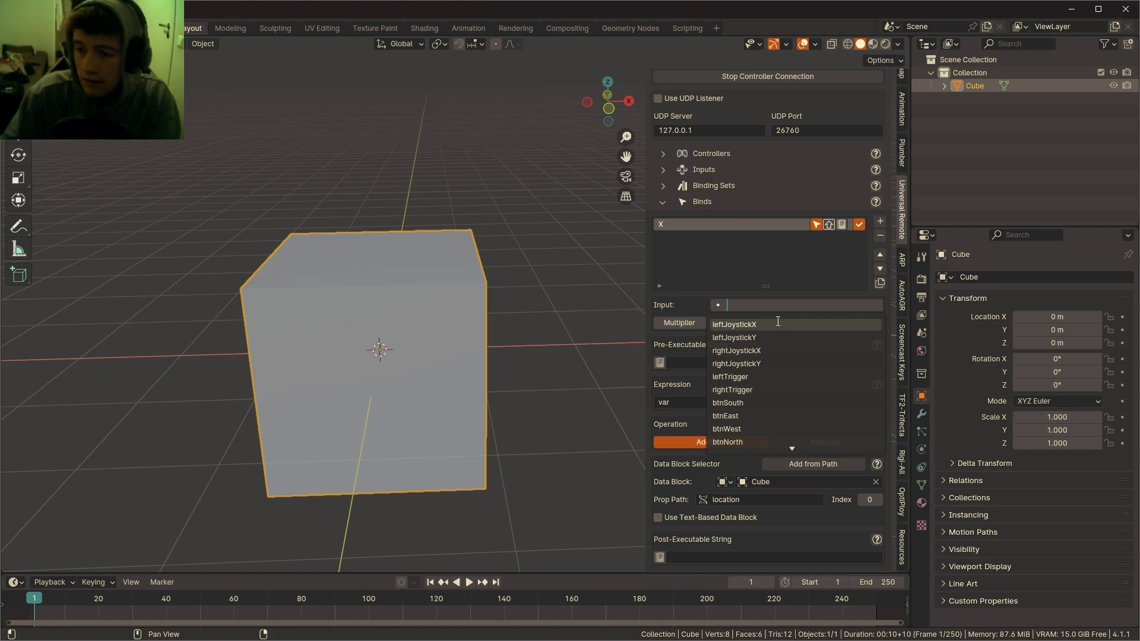
click(778, 323)
click(825, 444)
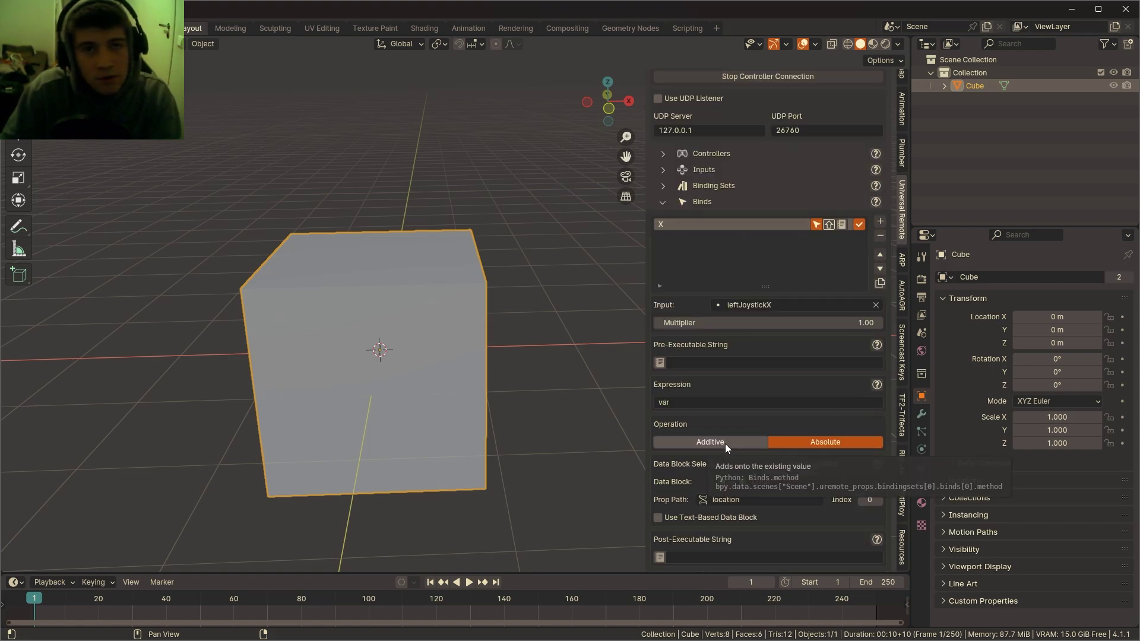
scroll(764, 388, up, 3)
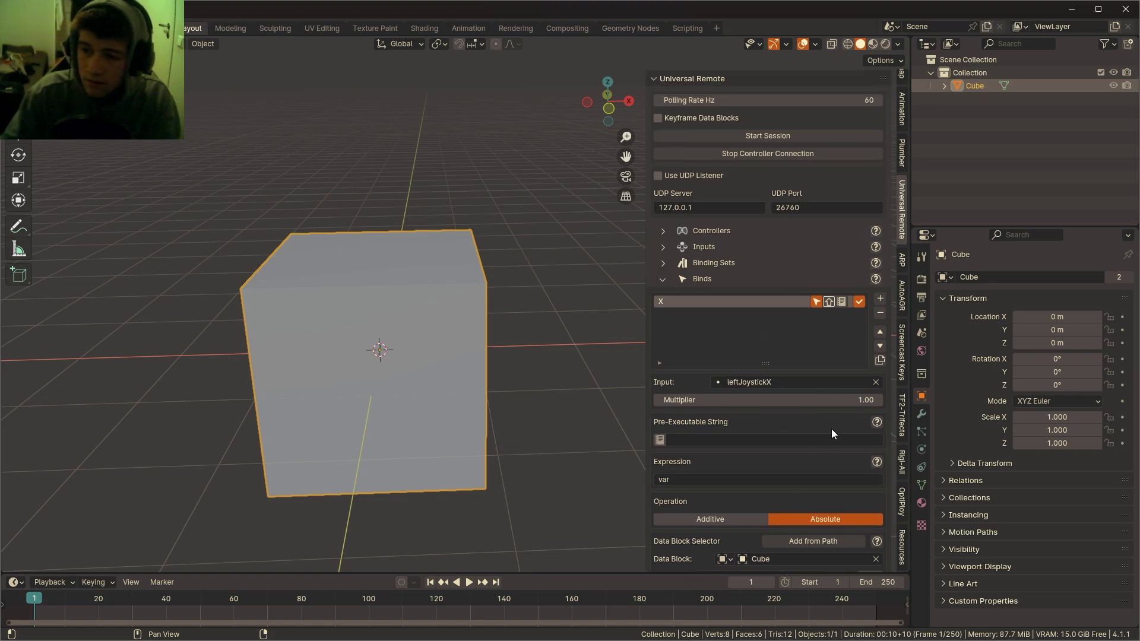
- Start the controller session and assign the Cube Mover bindset to Controller 0
click(761, 132)
click(761, 132)
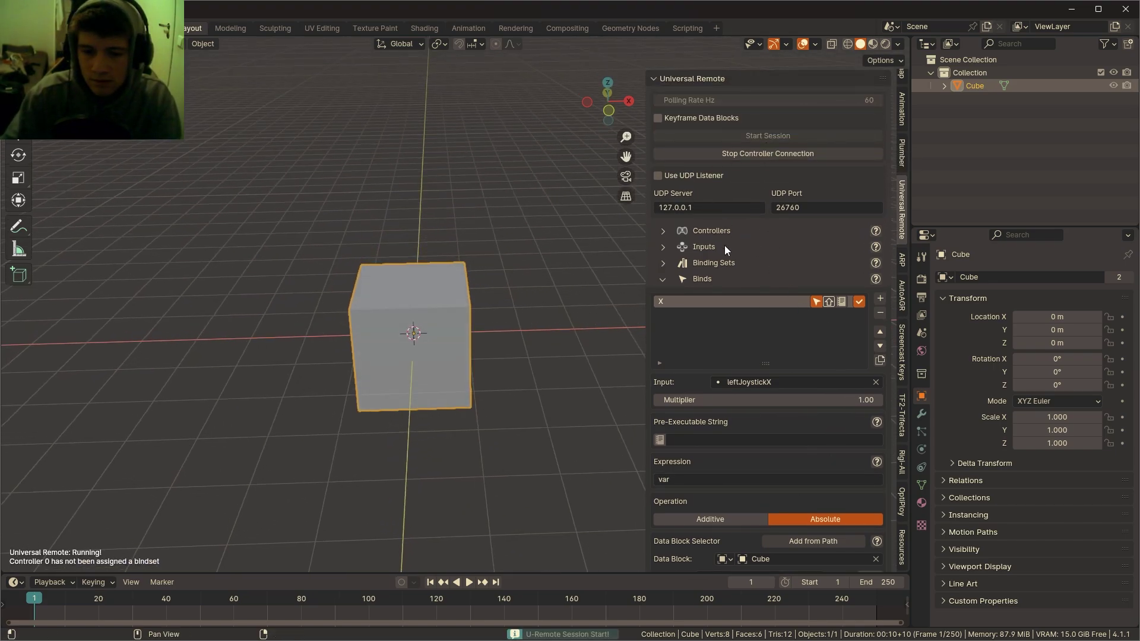
click(758, 231)
click(825, 258)
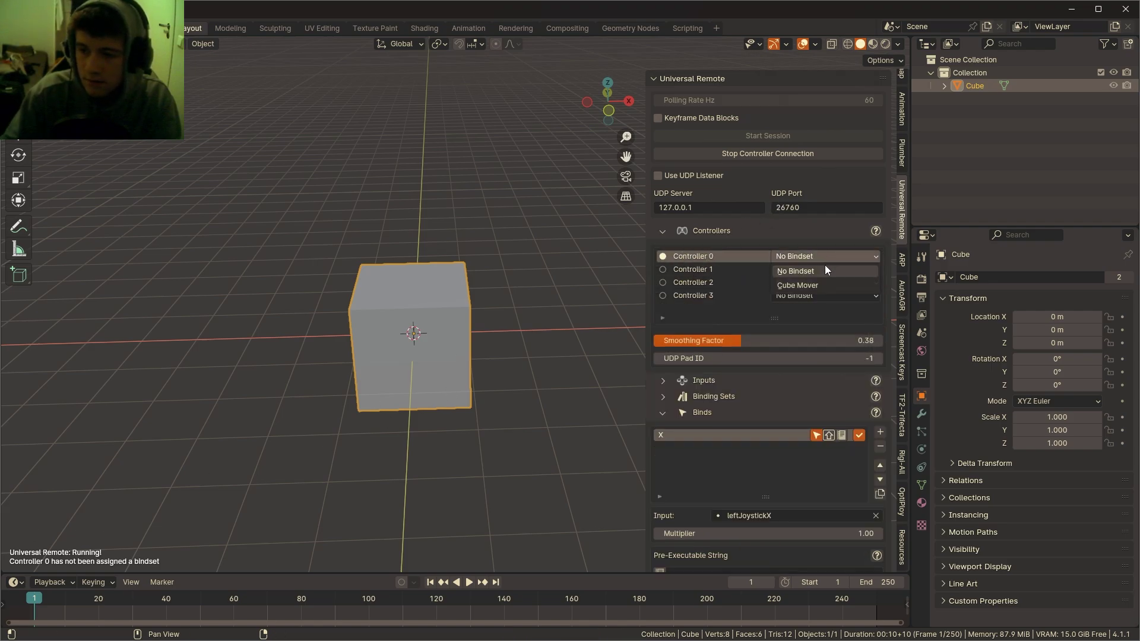
click(797, 285)
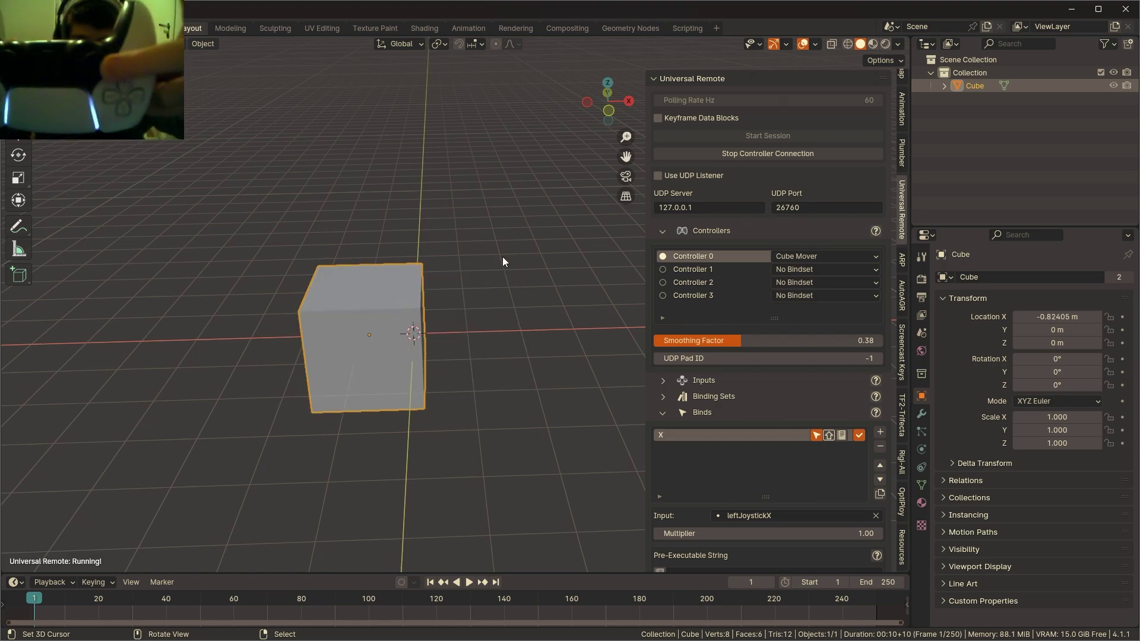
scroll(831, 428, down, 1)
- Add a second bind to Cube Mover and name it 'Y'
click(881, 407)
double_click(722, 422)
text(Y+)
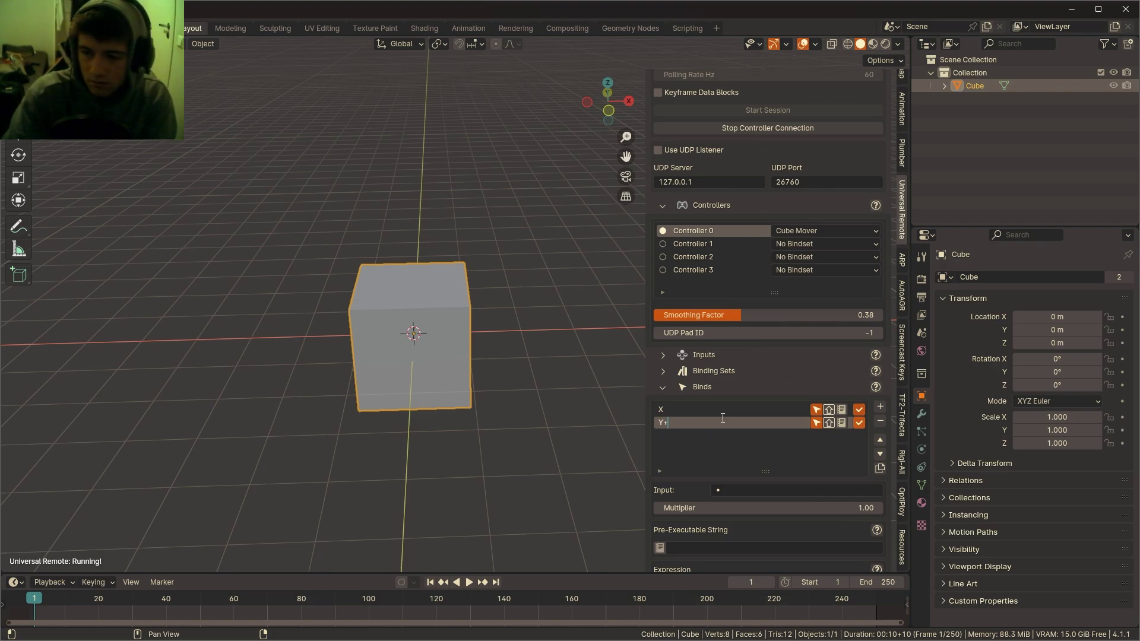
key(BackSpace)
key(Return)
- Set the Y bind's input to leftJoystickY with the Absolute operation
right_click(1057, 330)
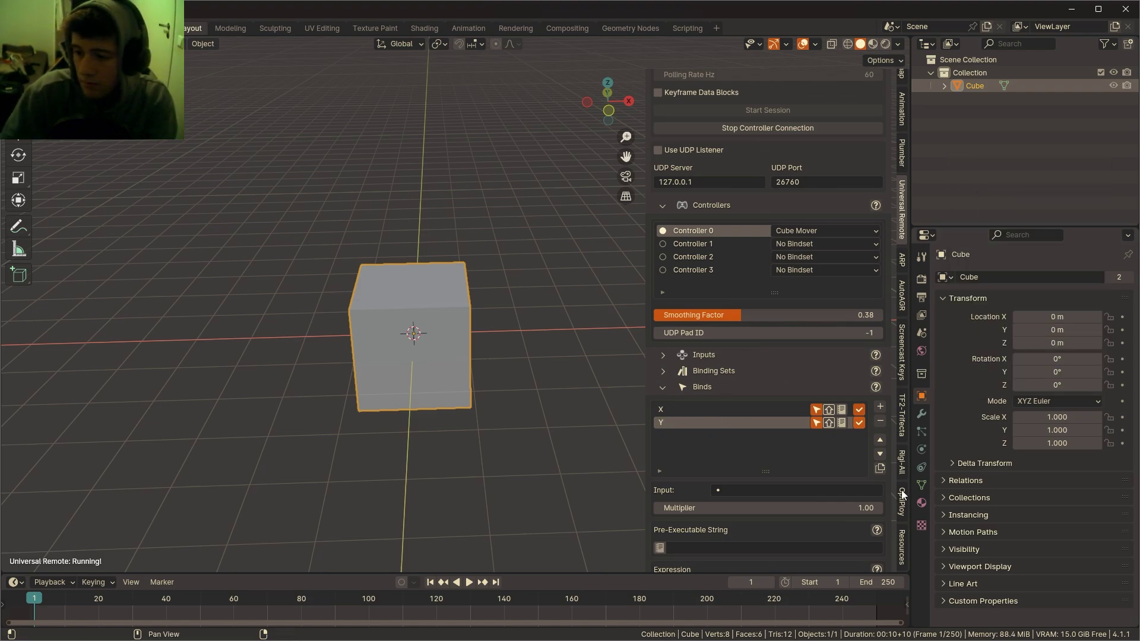
scroll(890, 514, down, 3)
click(809, 333)
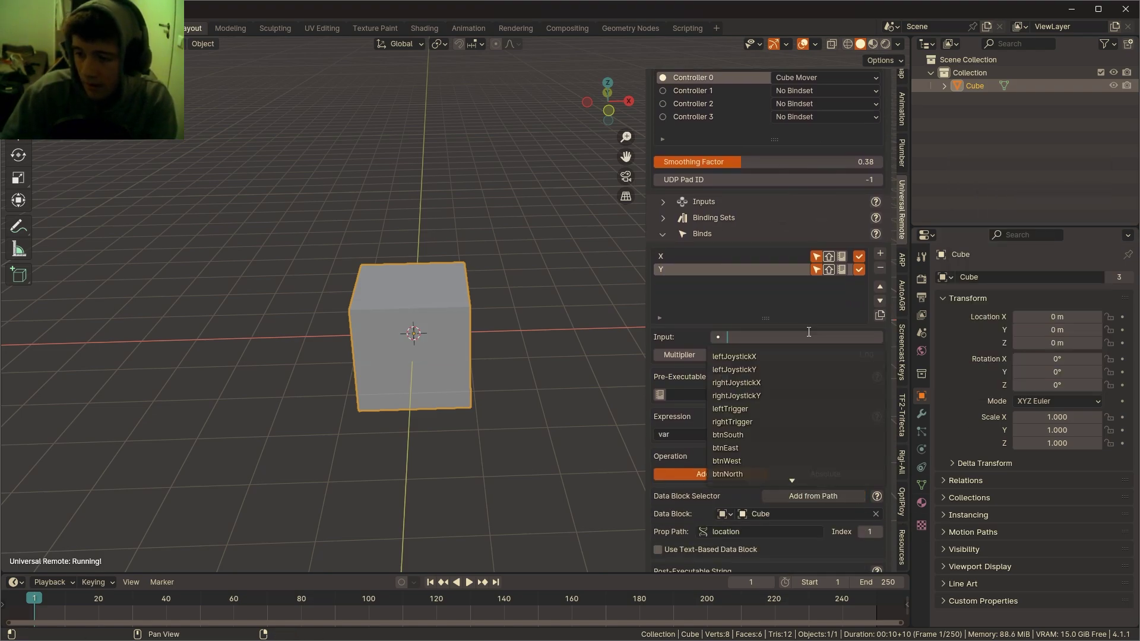
click(734, 369)
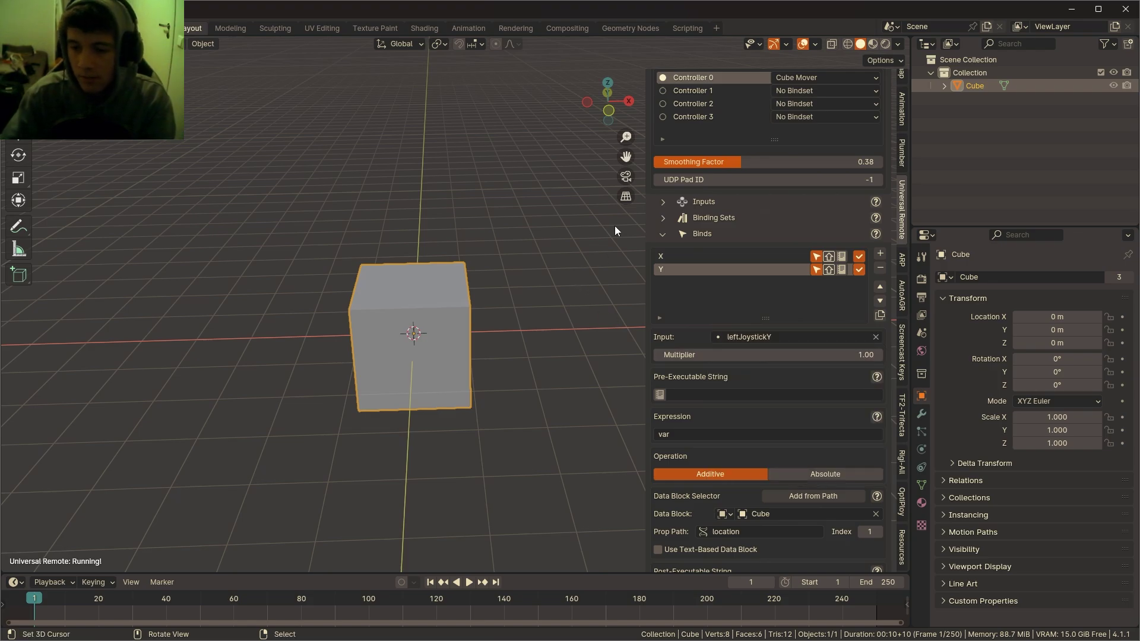
click(852, 473)
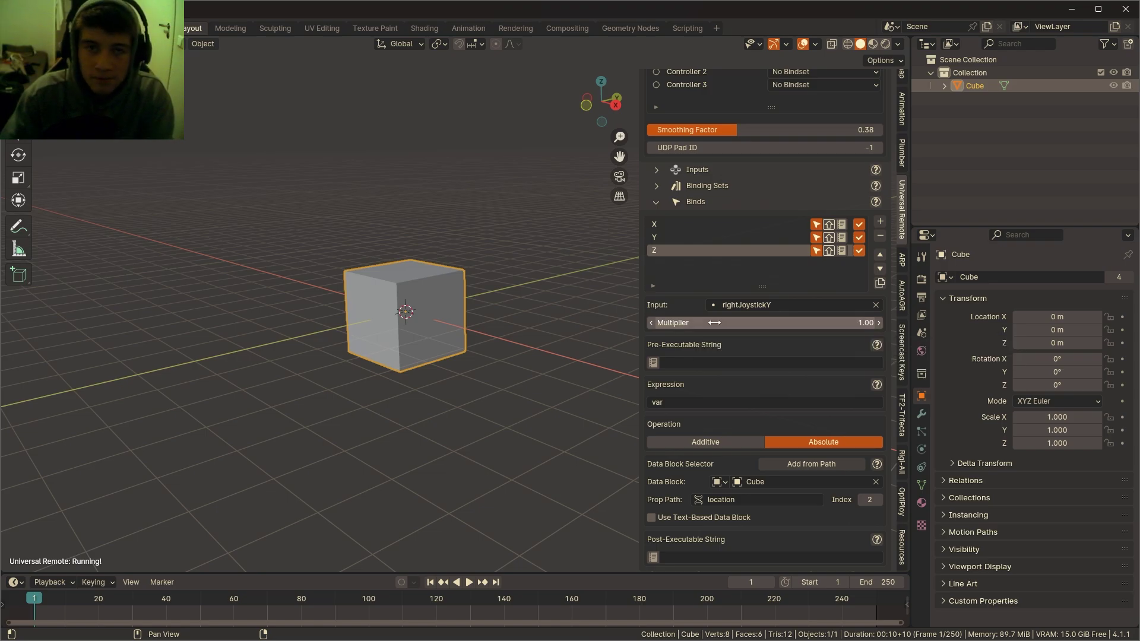
- Return the Z bind's multiplier to 1.00 and begin editing its expression after 'var'
drag(715, 322, 666, 323)
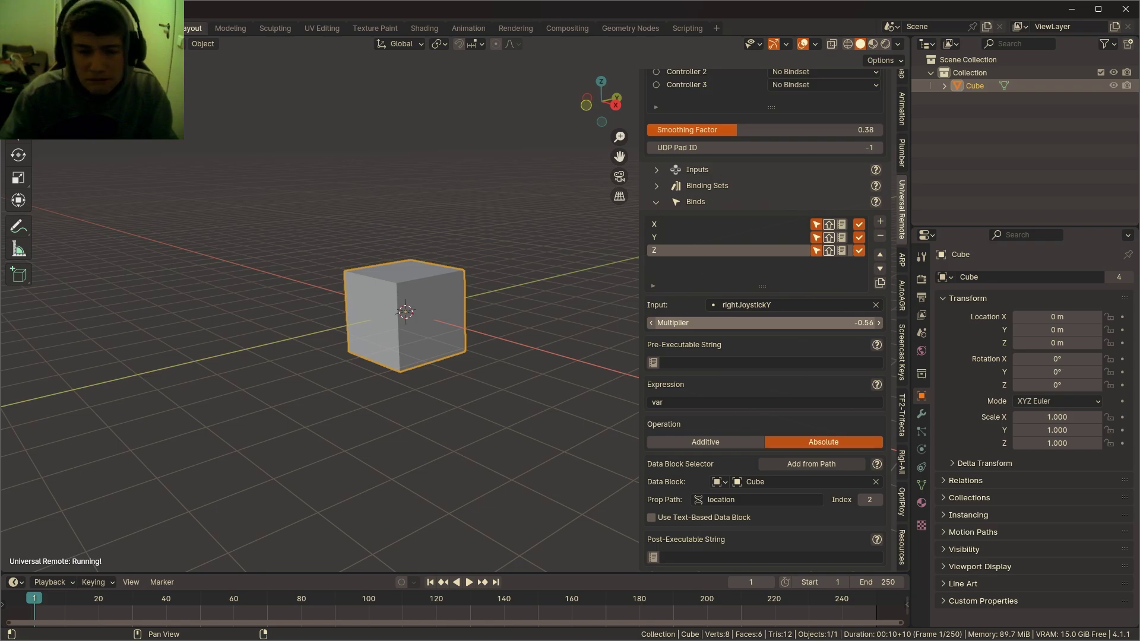
drag(665, 322, 679, 323)
click(728, 401)
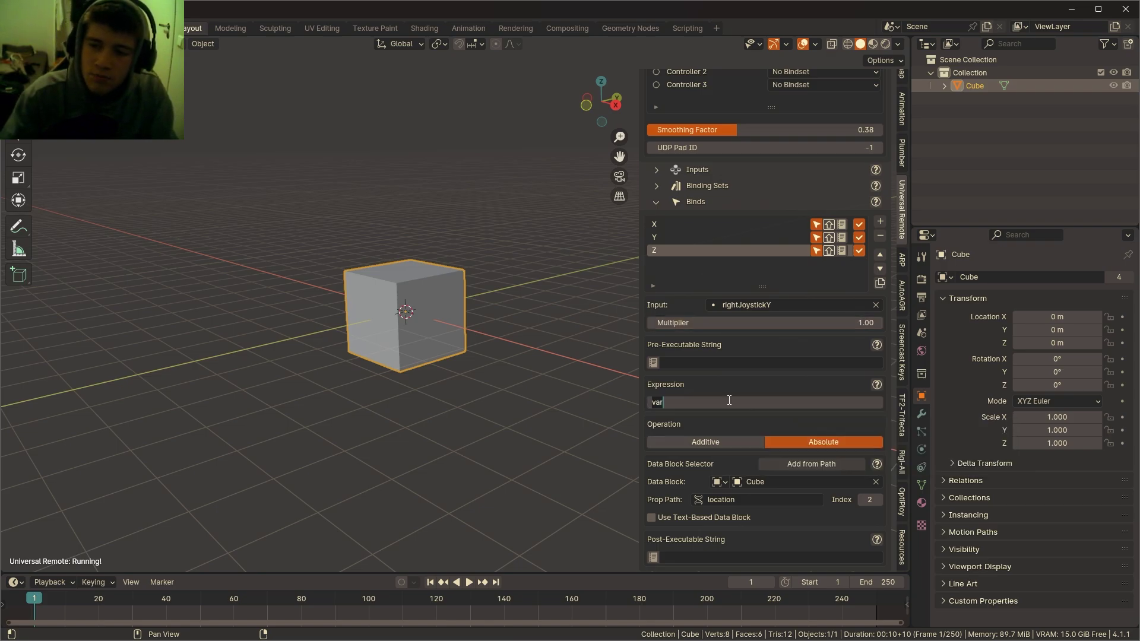
click(728, 402)
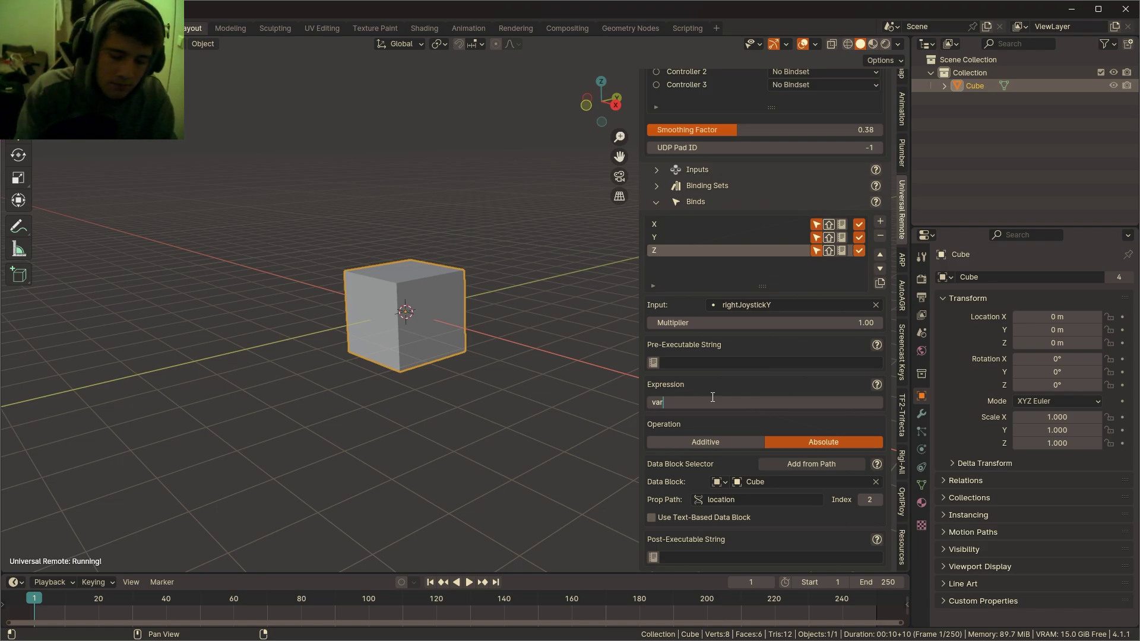
- Commit the Z bind expression as var*-1 and widen the add-on sidebar
text(*-1)
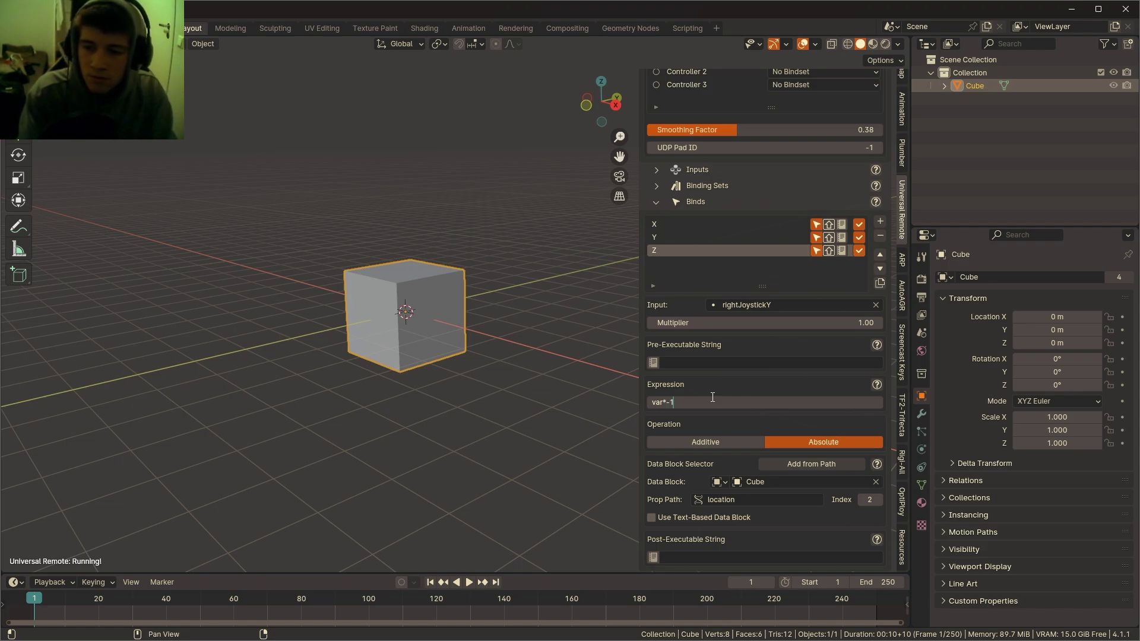
key(Return)
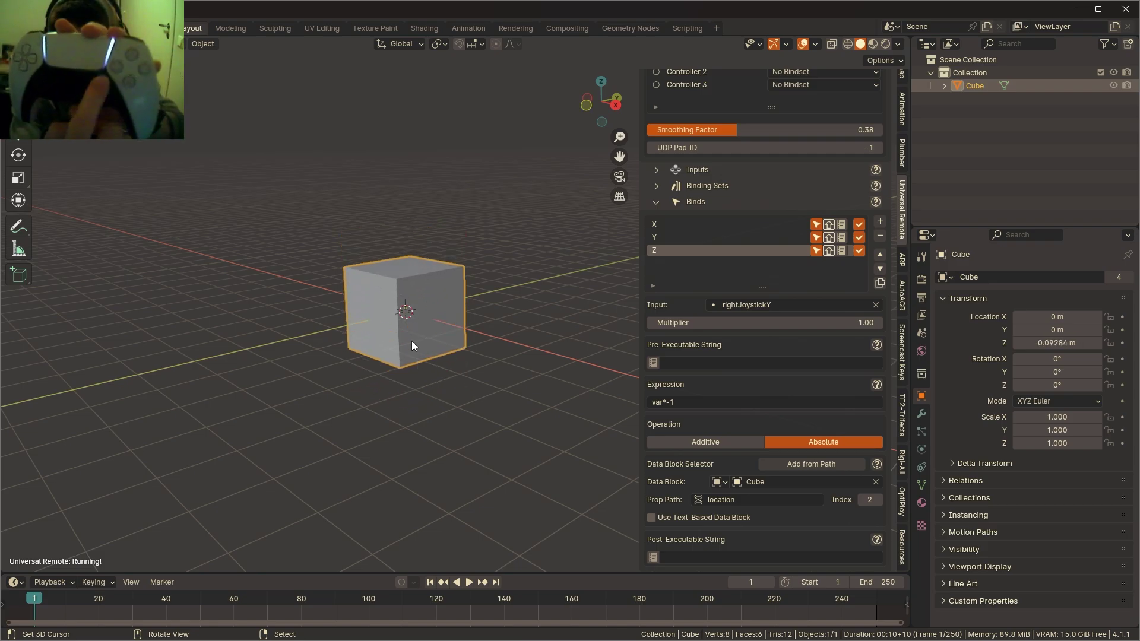
drag(643, 185, 617, 184)
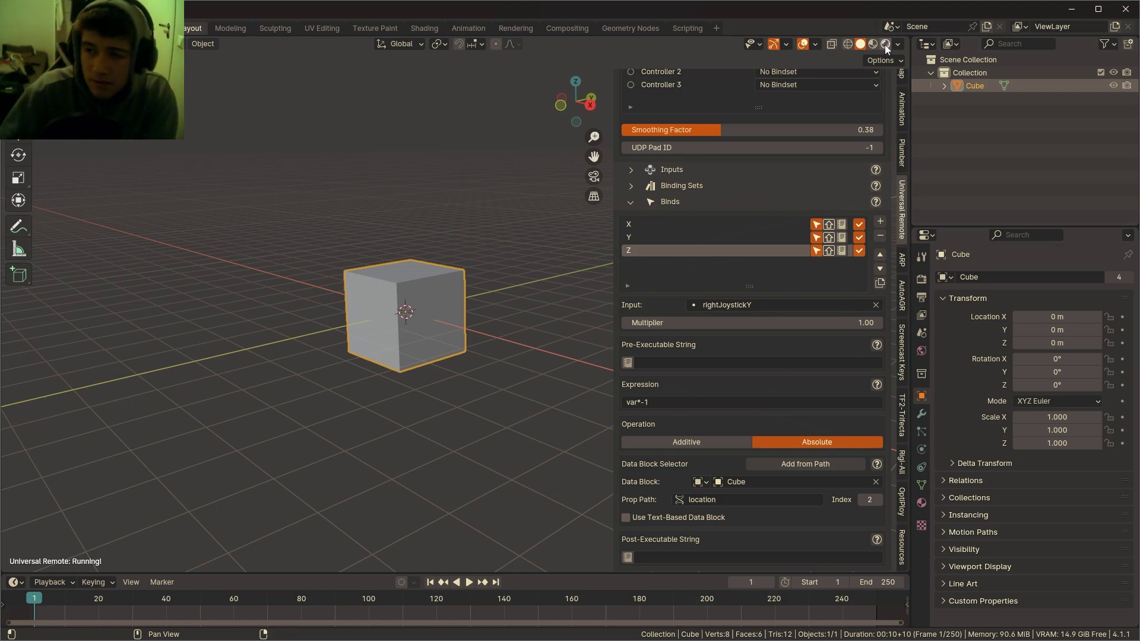
- Split the 3D viewport and turn the right area into a Text Editor
drag(907, 39, 542, 58)
click(563, 44)
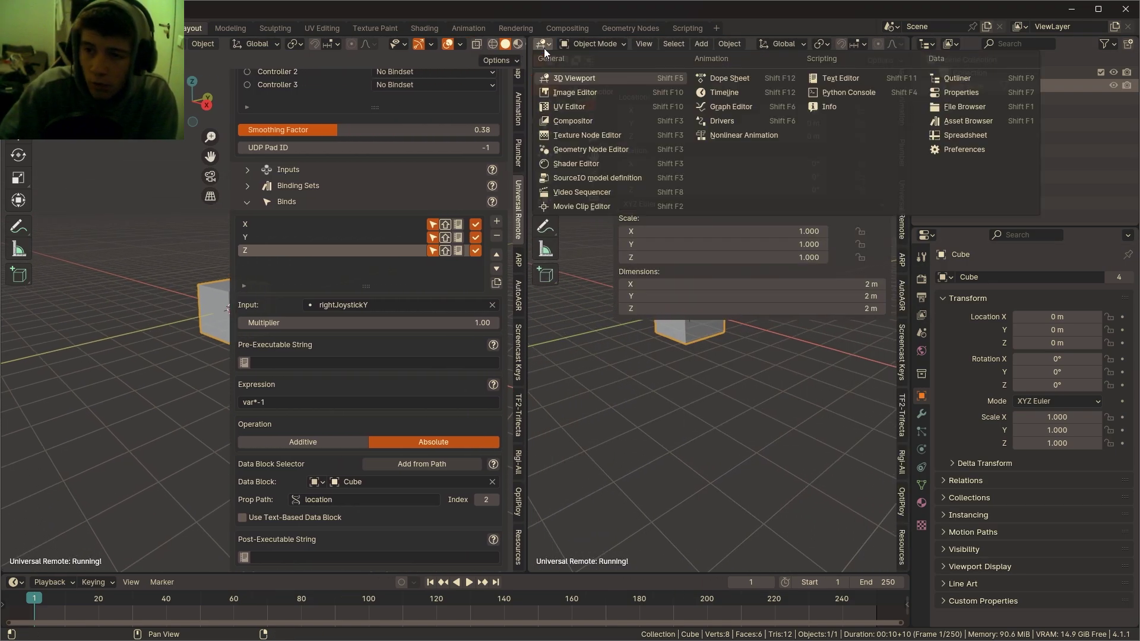
click(822, 78)
- Create a new Text block, use it as the Z bind's Pre-Executable String, and write test = 3 in it
click(696, 47)
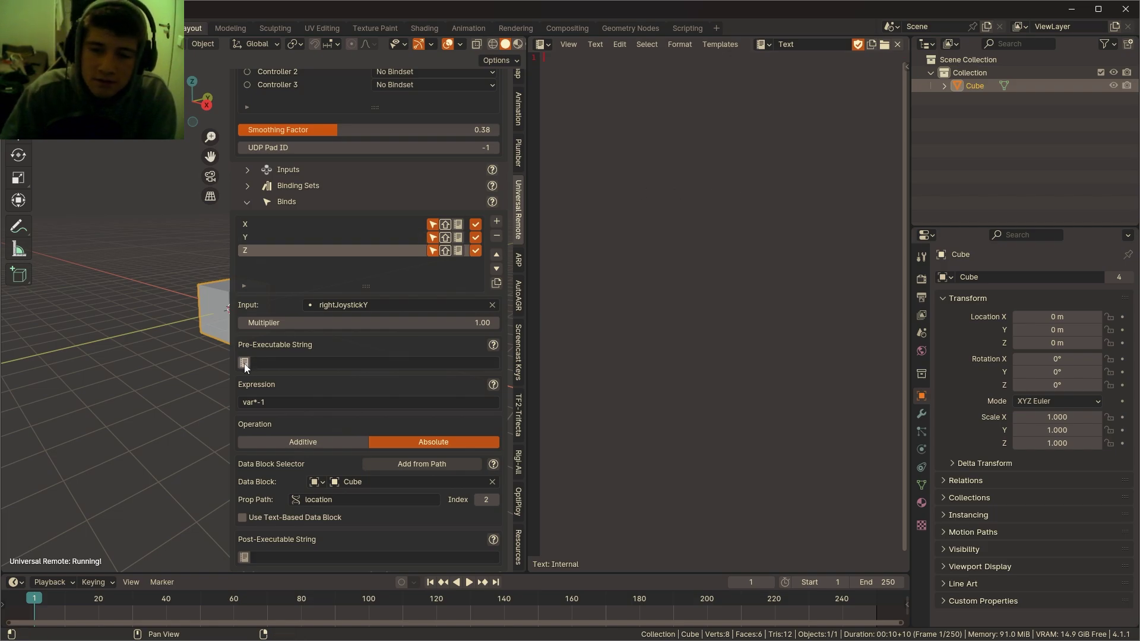
click(286, 362)
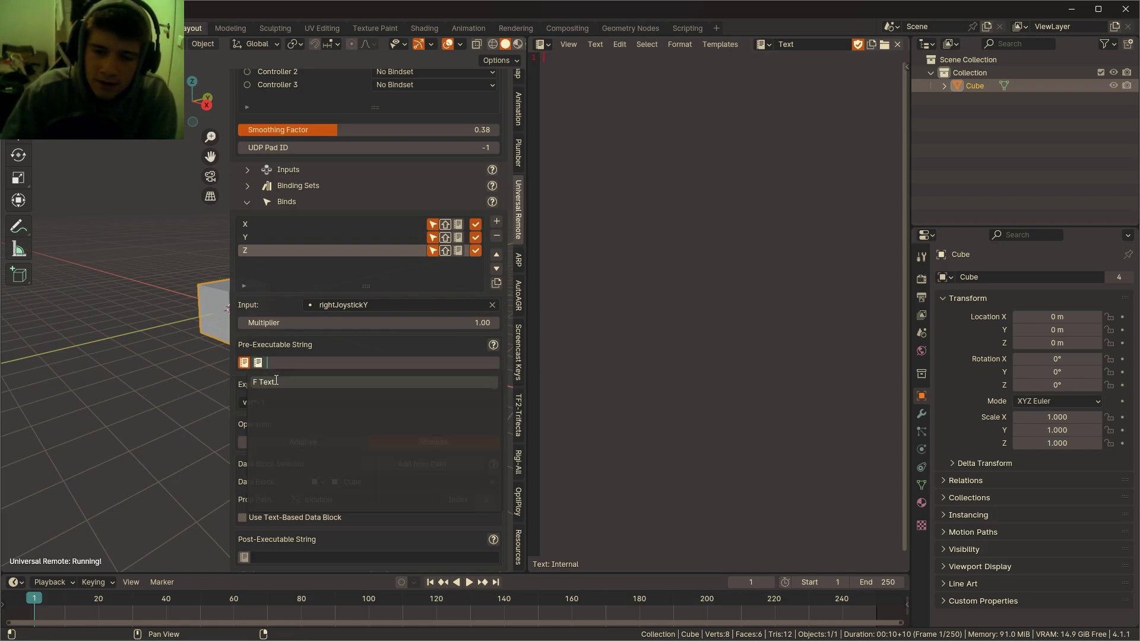
click(276, 380)
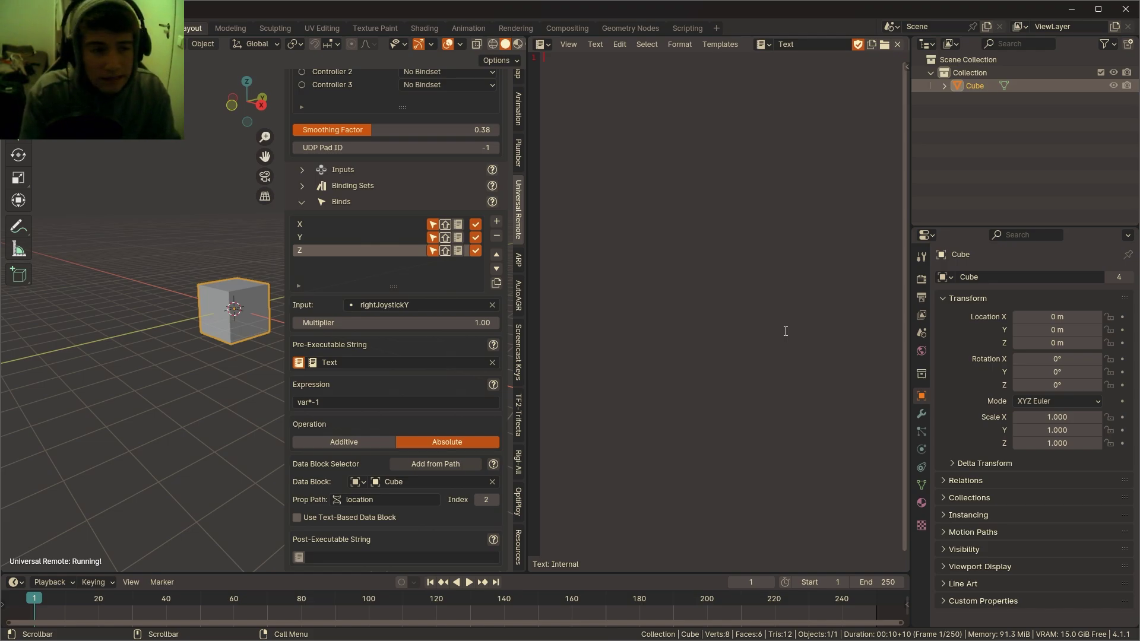
text(test =)
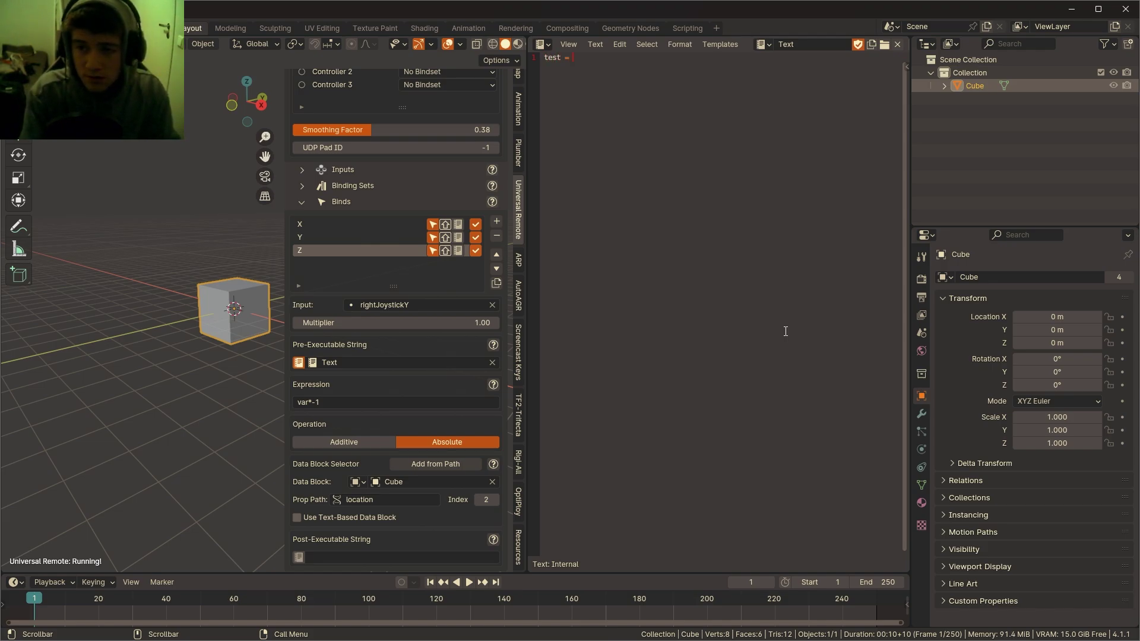
- Change the Z bind's expression to var + test
click(348, 402)
key(BackSpace)
key(BackSpace)
key(BackSpace)
text(+ )
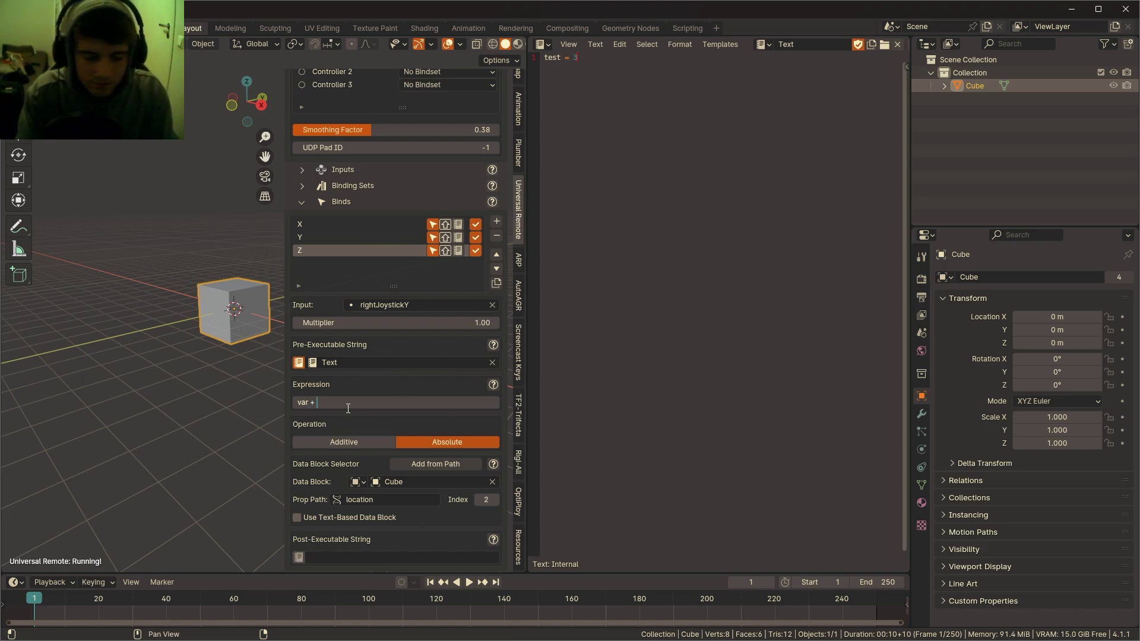
text(test)
key(Return)
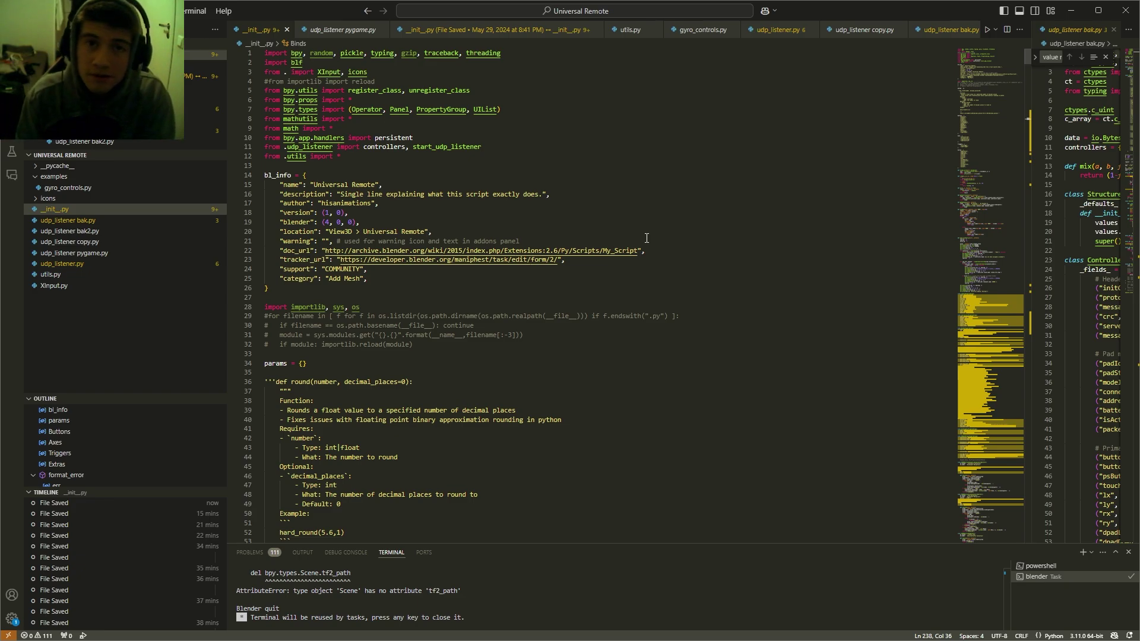
- Point out the start_udp_listener, mathutils and math imports at the top of __init__.py
click(493, 147)
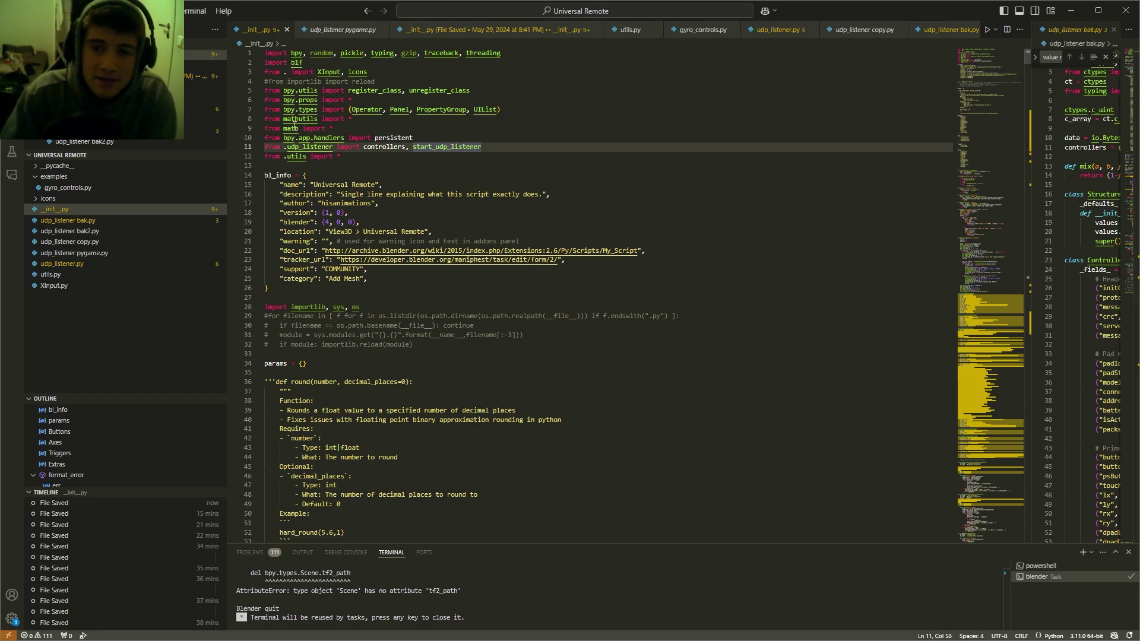
click(303, 119)
click(293, 127)
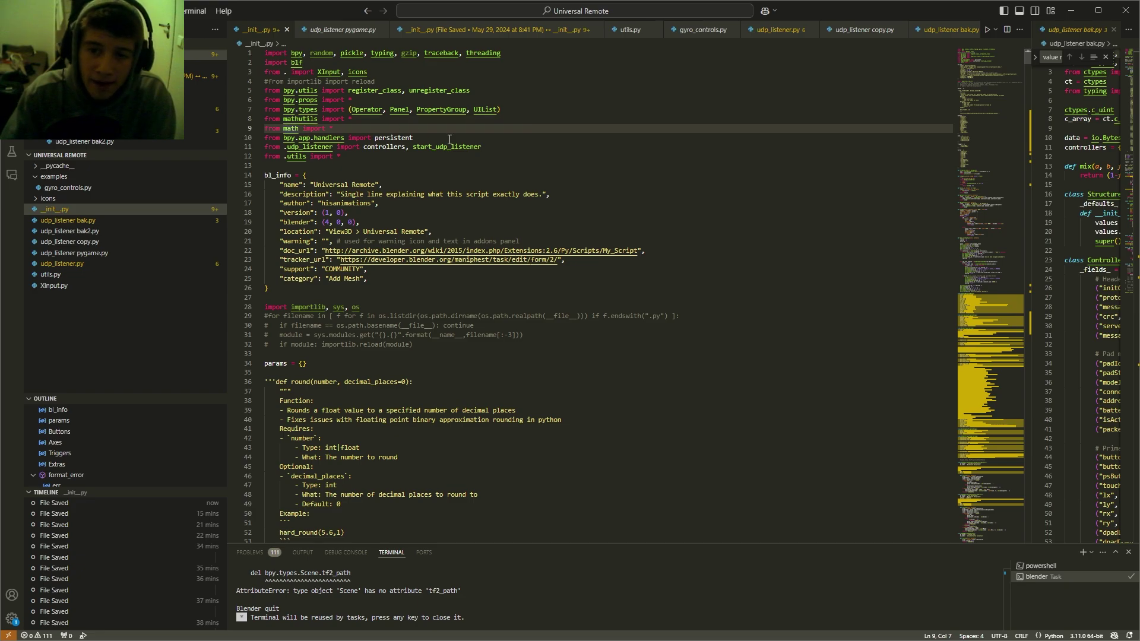
- Walk through the modal timer check, the controller uses, and the INPUT APPLICATOR's inputs loop
scroll(440, 157, down, 20)
scroll(462, 161, down, 18)
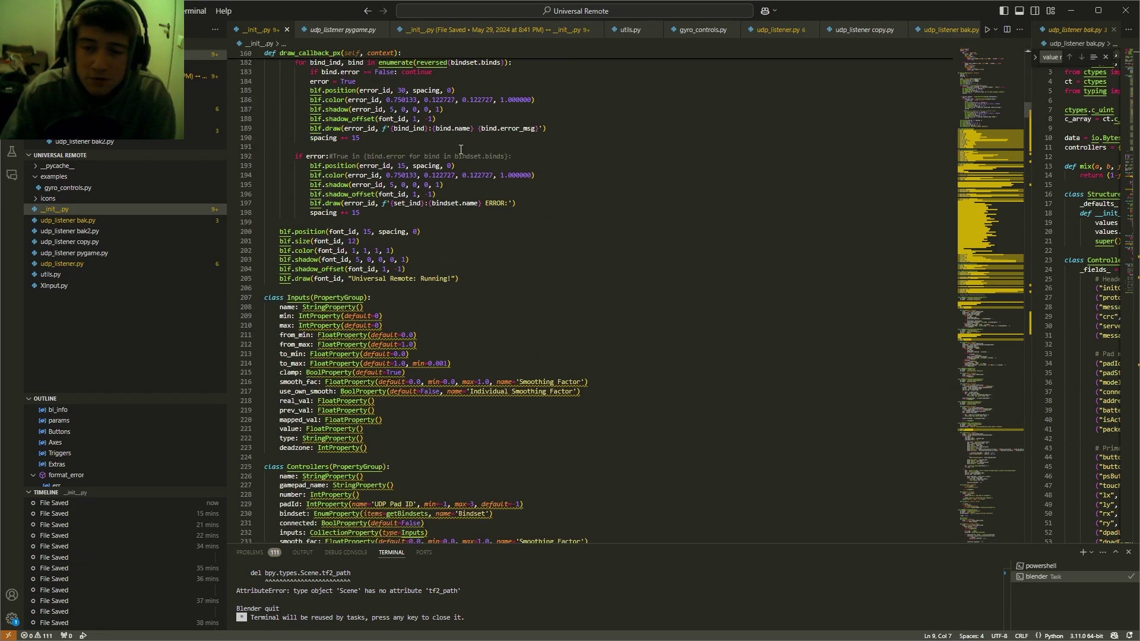
scroll(458, 136, down, 20)
click(408, 239)
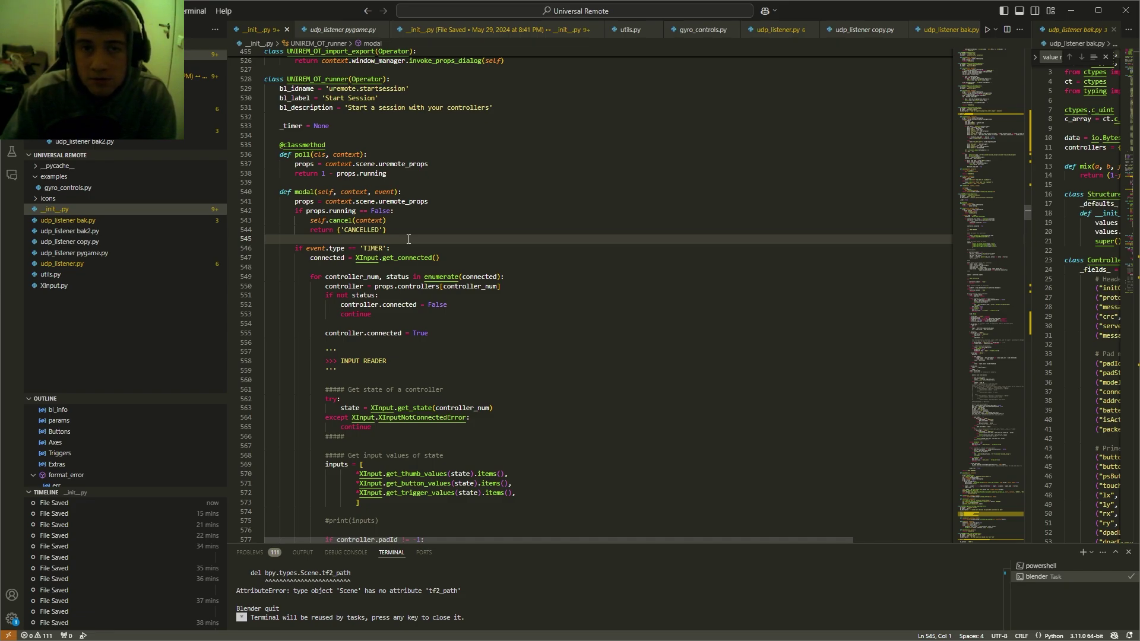
click(362, 286)
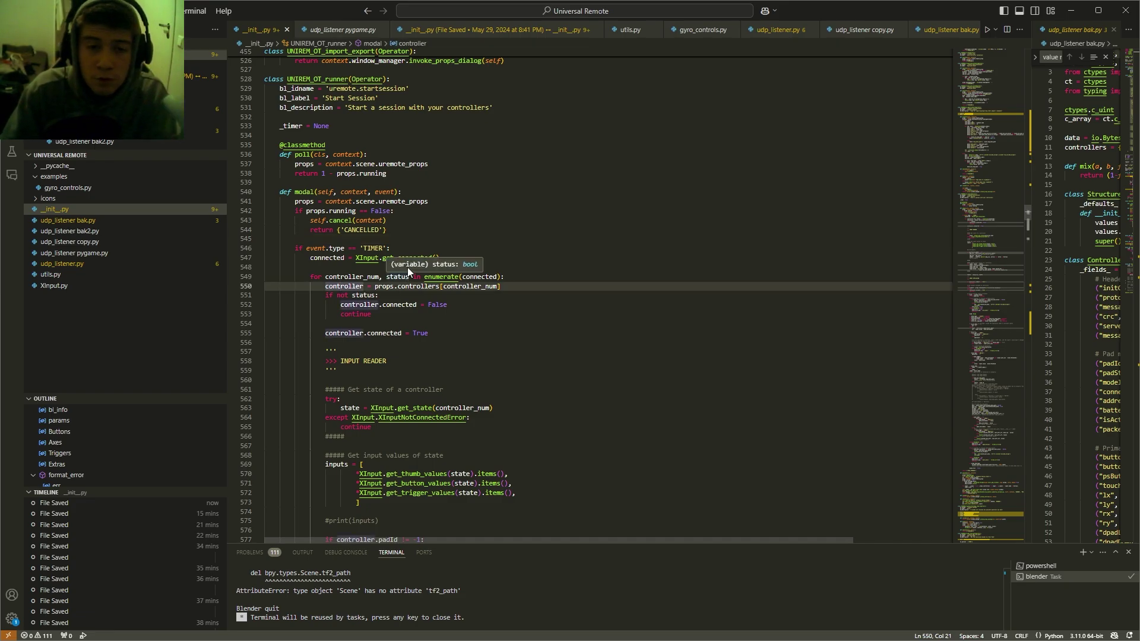
scroll(454, 318, down, 9)
click(452, 330)
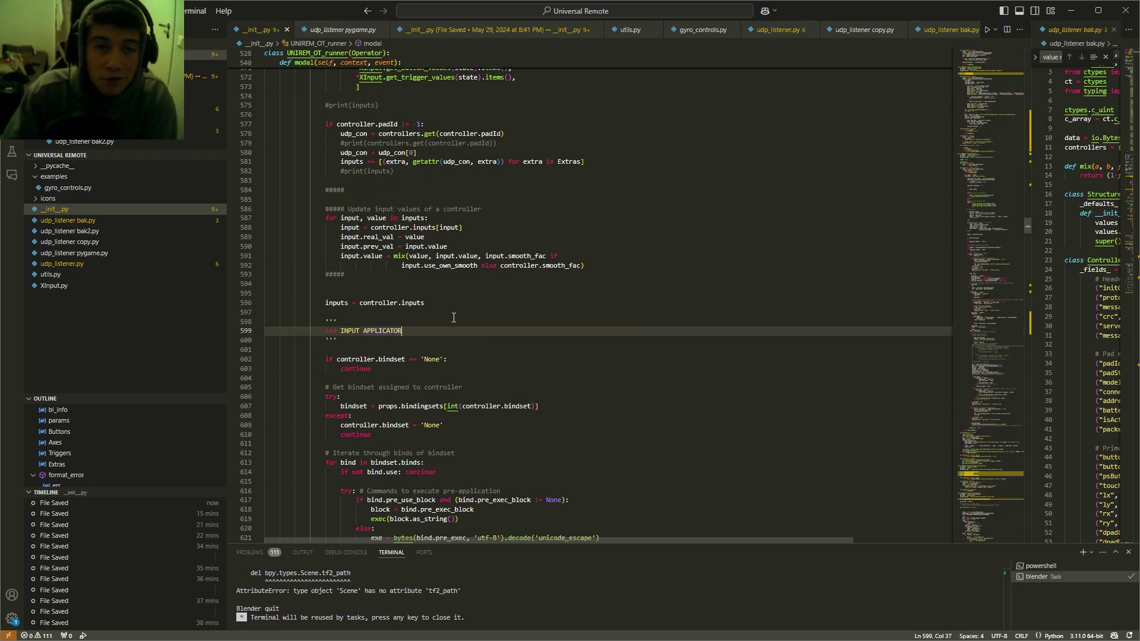
click(337, 302)
scroll(520, 312, down, 3)
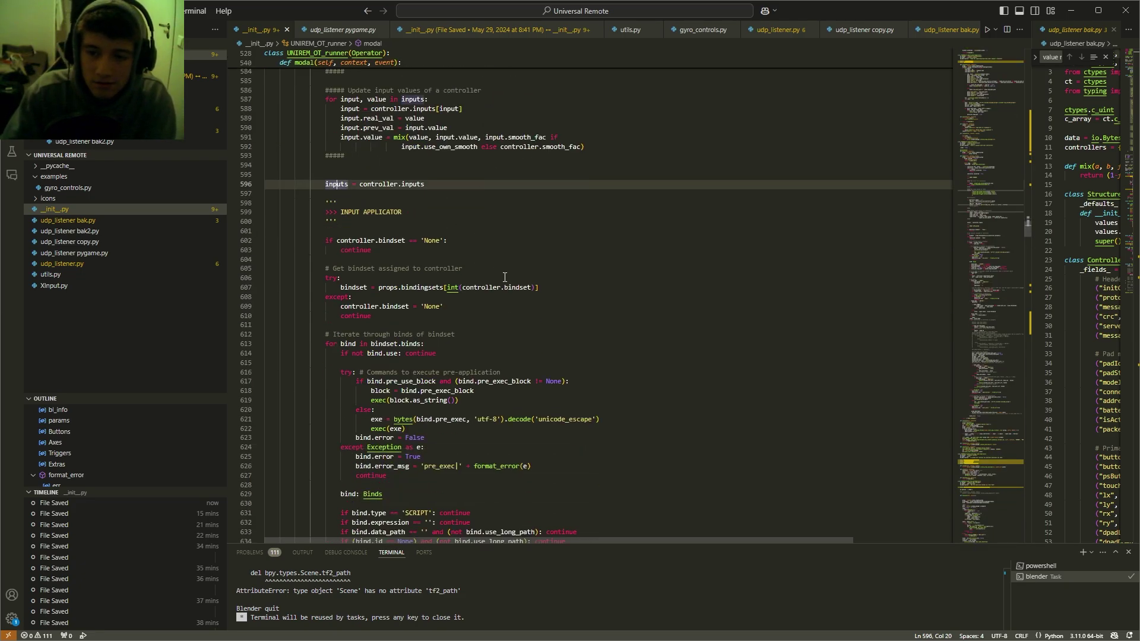
scroll(520, 312, down, 2)
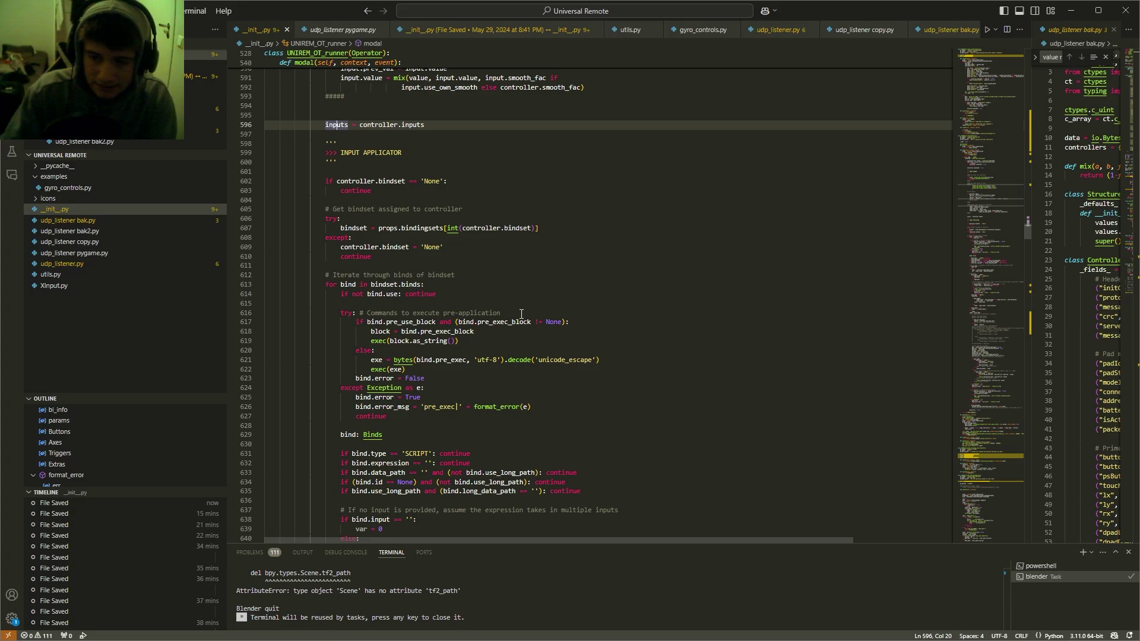
- Back in Blender, add a camera aligned to the view and orbit toward it
key(alt+Tab)
key(shift+a)
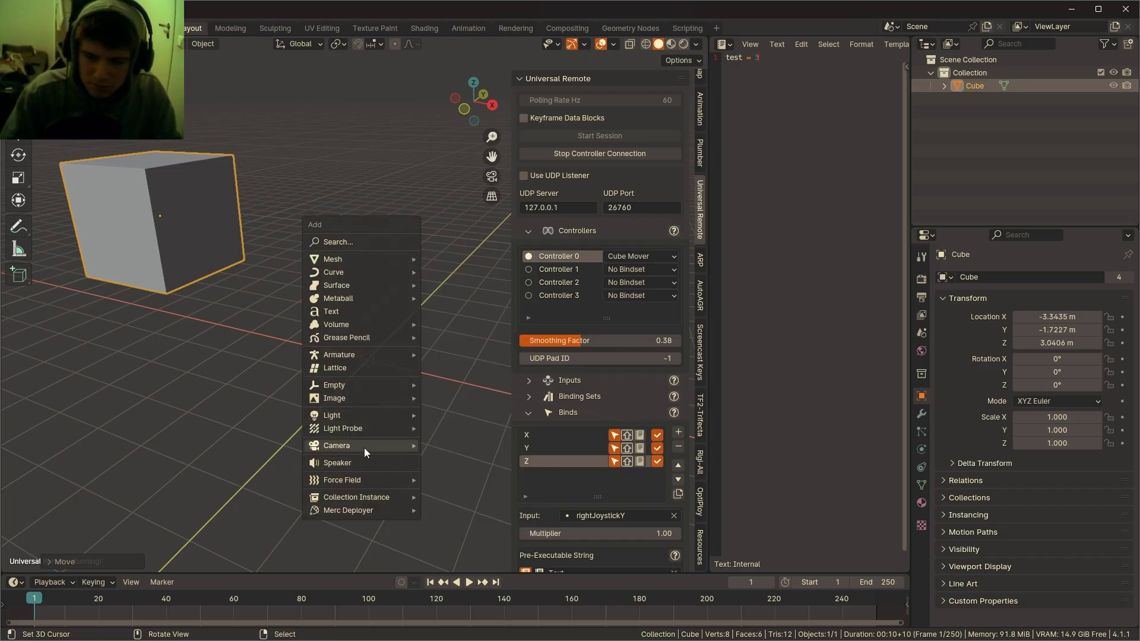
mouse_move(364, 448)
click(455, 445)
middle_drag(454, 444, 391, 300)
scroll(391, 300, up, 3)
- Copy the data path of the camera's Focal Length
click(921, 449)
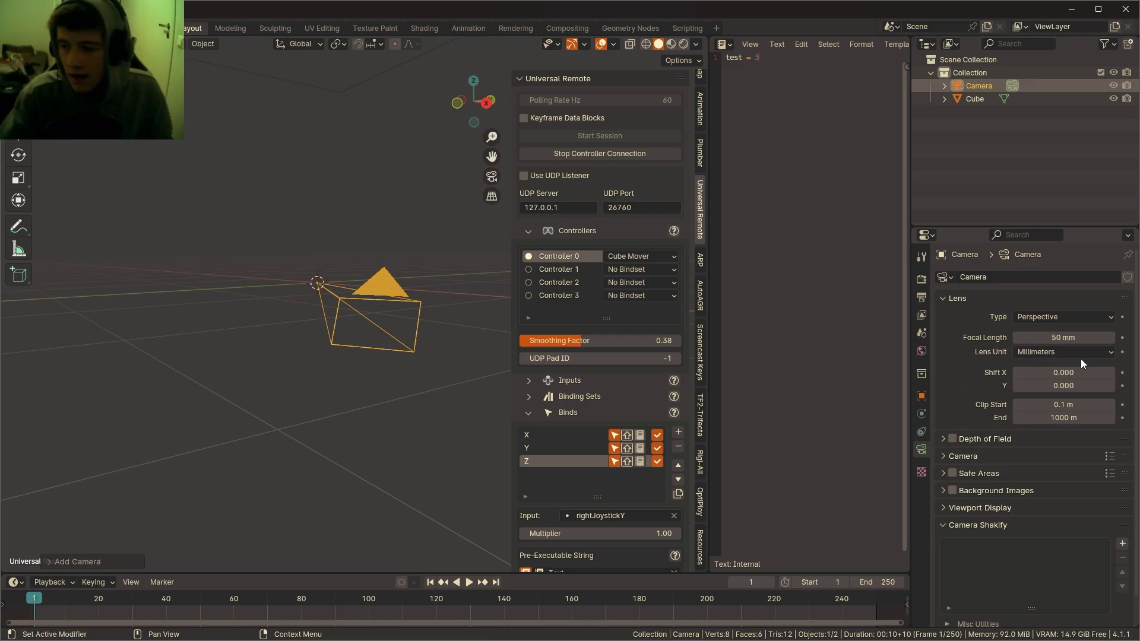
right_click(1067, 332)
click(1011, 449)
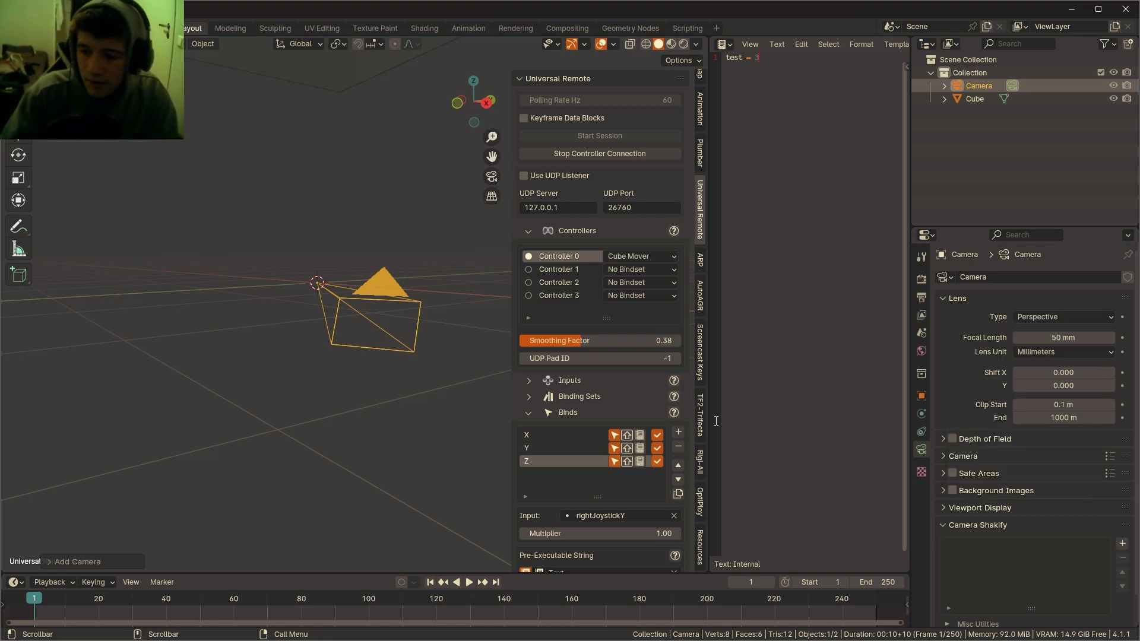
- Add a new bind to the camera binding set from the copied path, with Absolute operation
scroll(689, 495, down, 8)
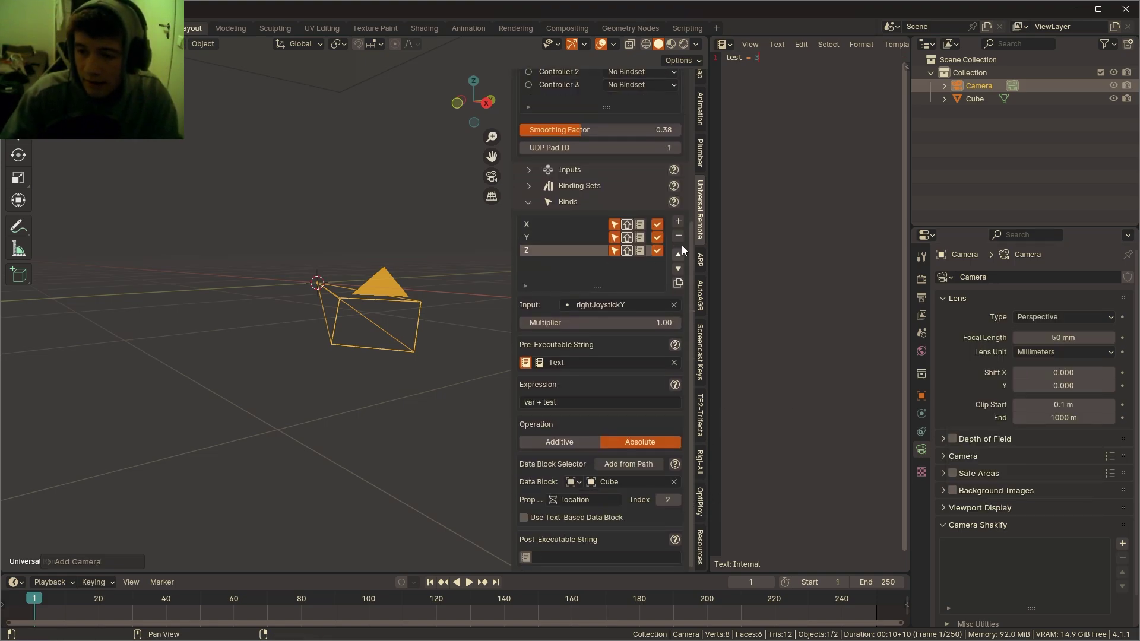
scroll(683, 226, up, 5)
scroll(642, 237, up, 4)
scroll(611, 422, down, 7)
click(590, 274)
click(579, 412)
drag(711, 421, 725, 425)
click(693, 431)
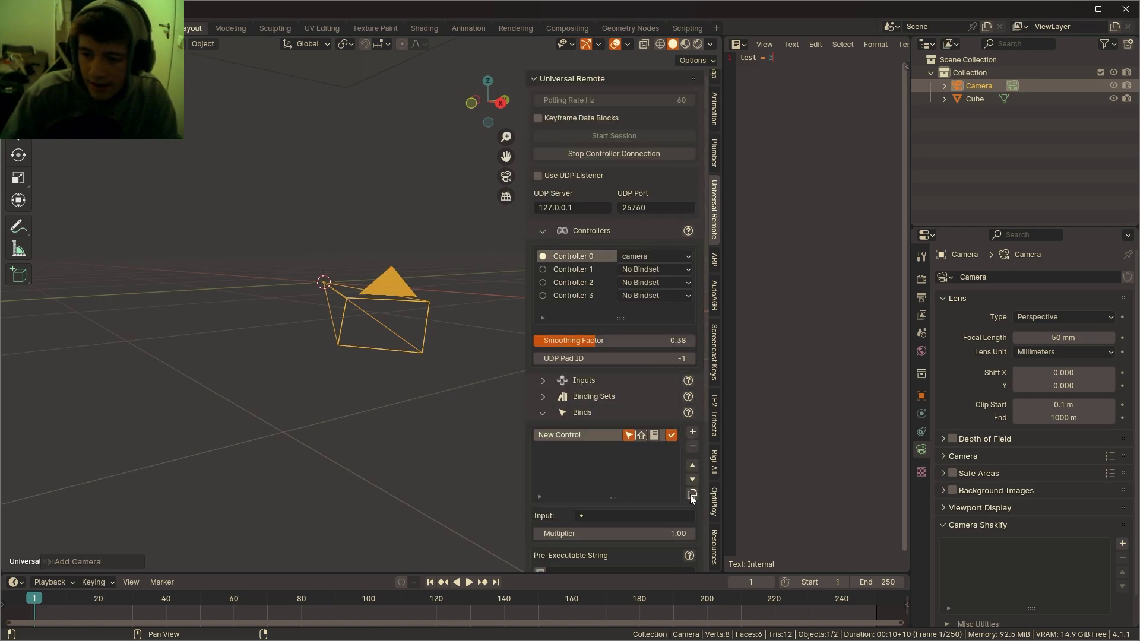
scroll(689, 503, down, 5)
click(668, 547)
click(673, 443)
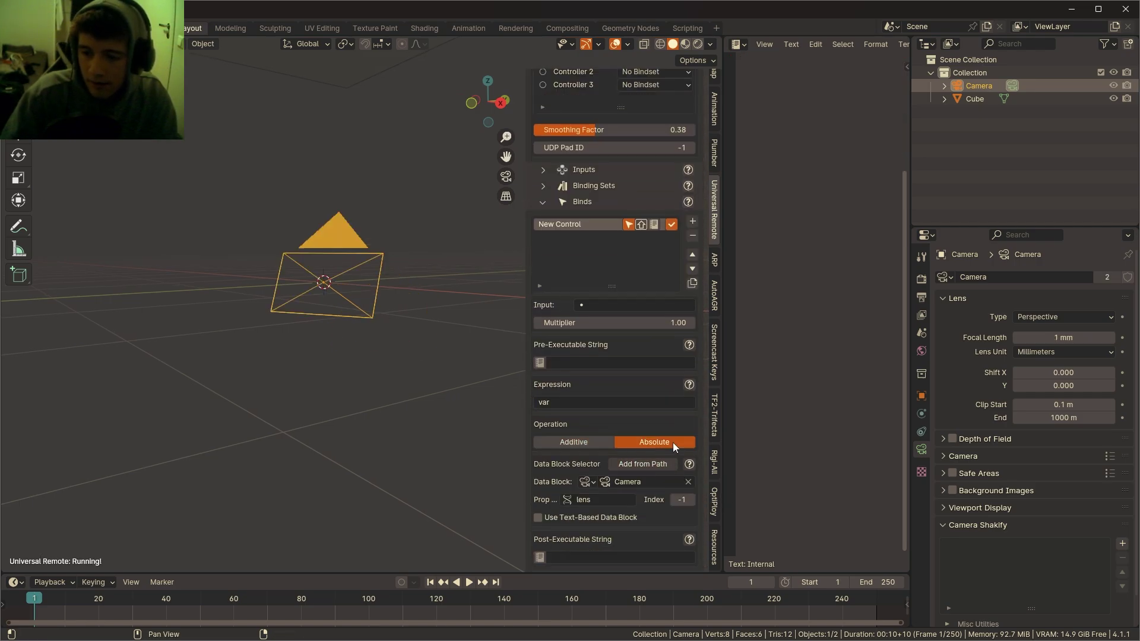
- Set the lens bind's expression to 50 + inputs['rightTrigger'].value*20 - inputs['leftTrigger'].value*20
click(671, 406)
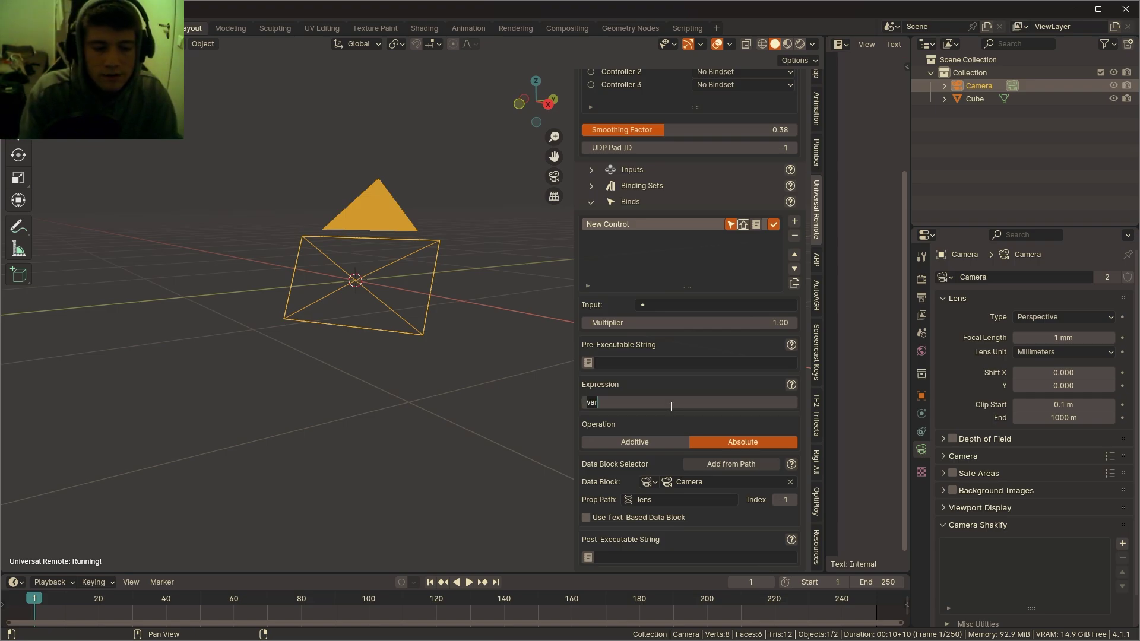
text(50 + )
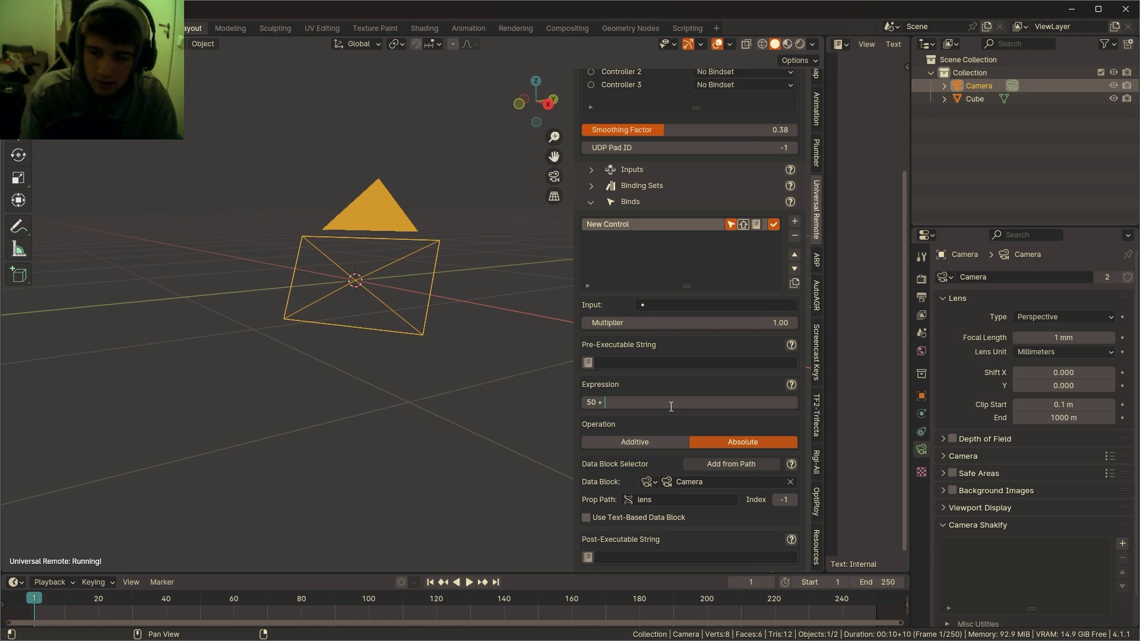
text(inputs['rightT)
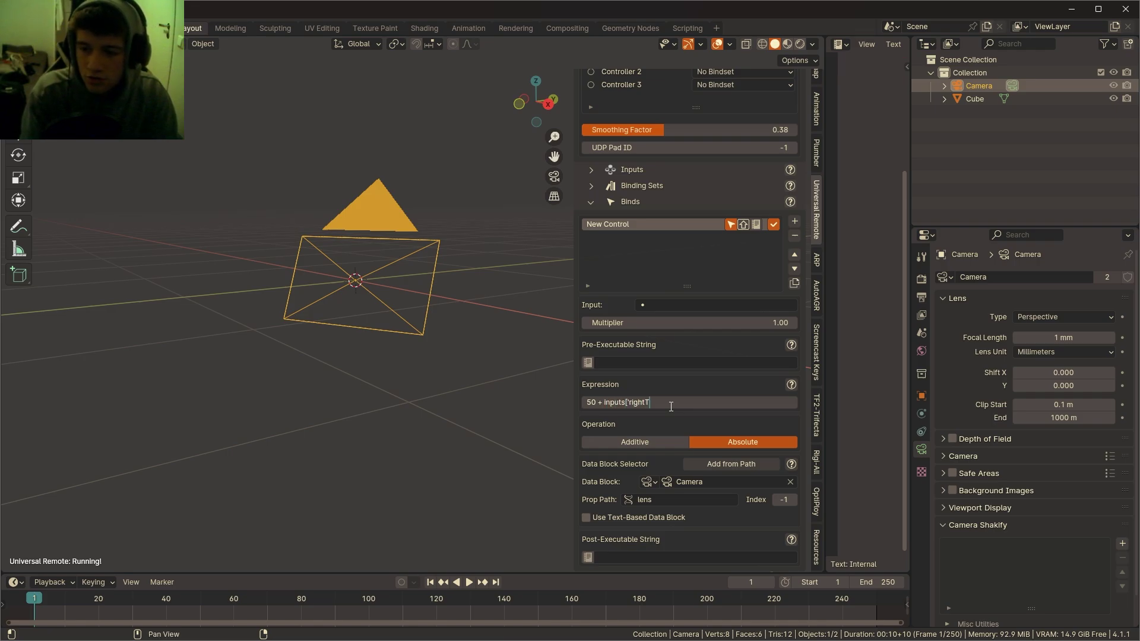
text(rigger']*)
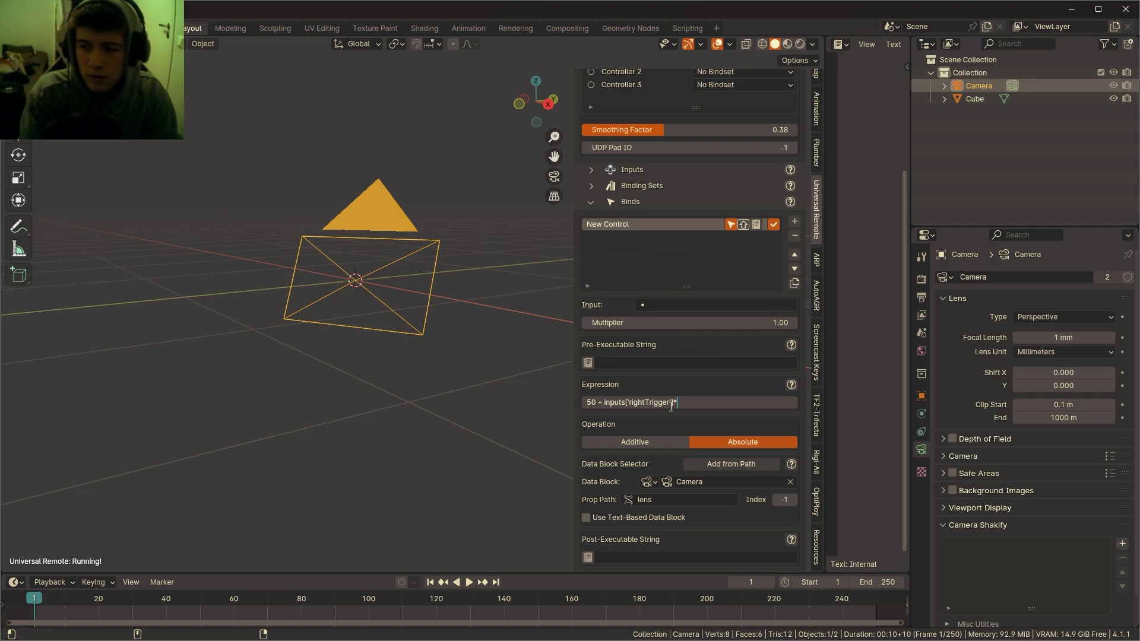
text(20)
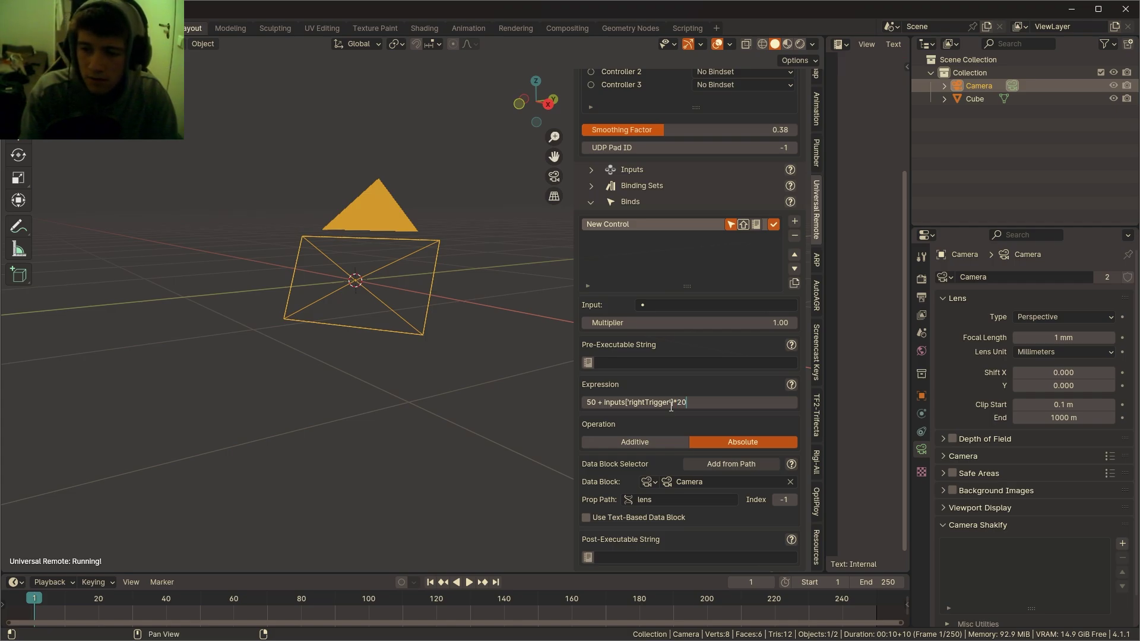
text( - inp)
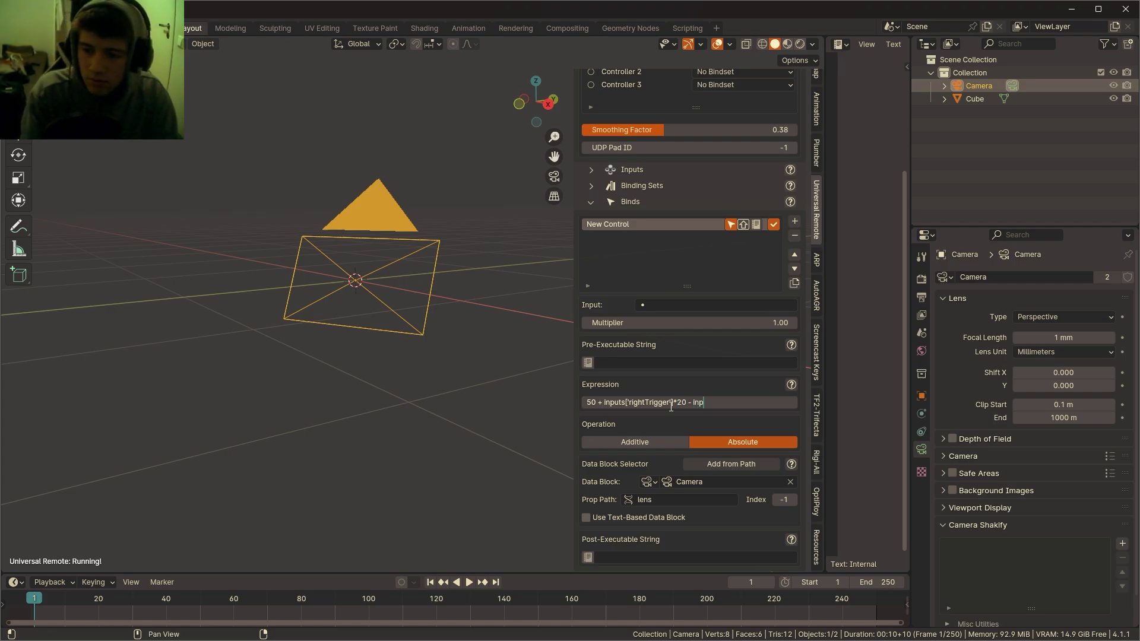
text(uts)
click(671, 403)
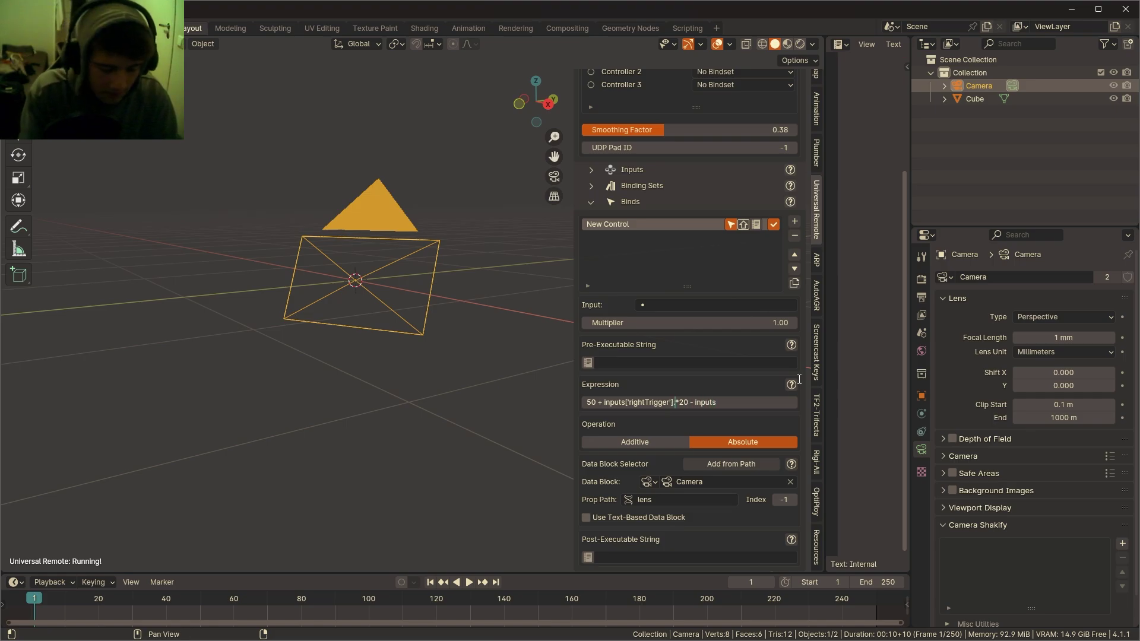
text(.value)
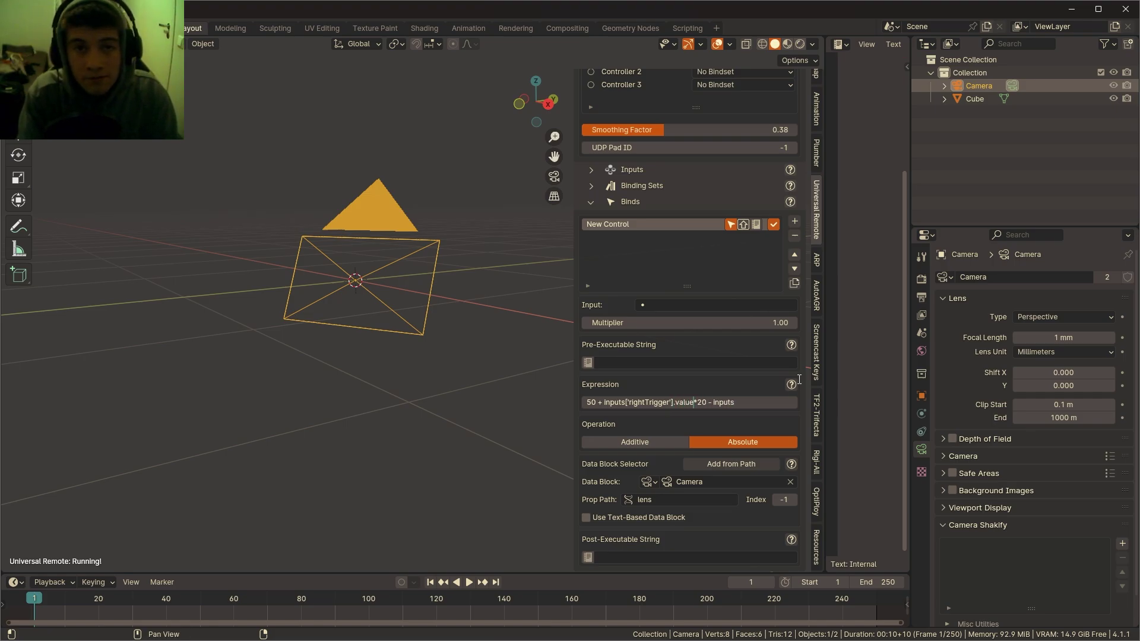
key(ctrl+Right)
key(ctrl+Right)
key(ctrl+Right)
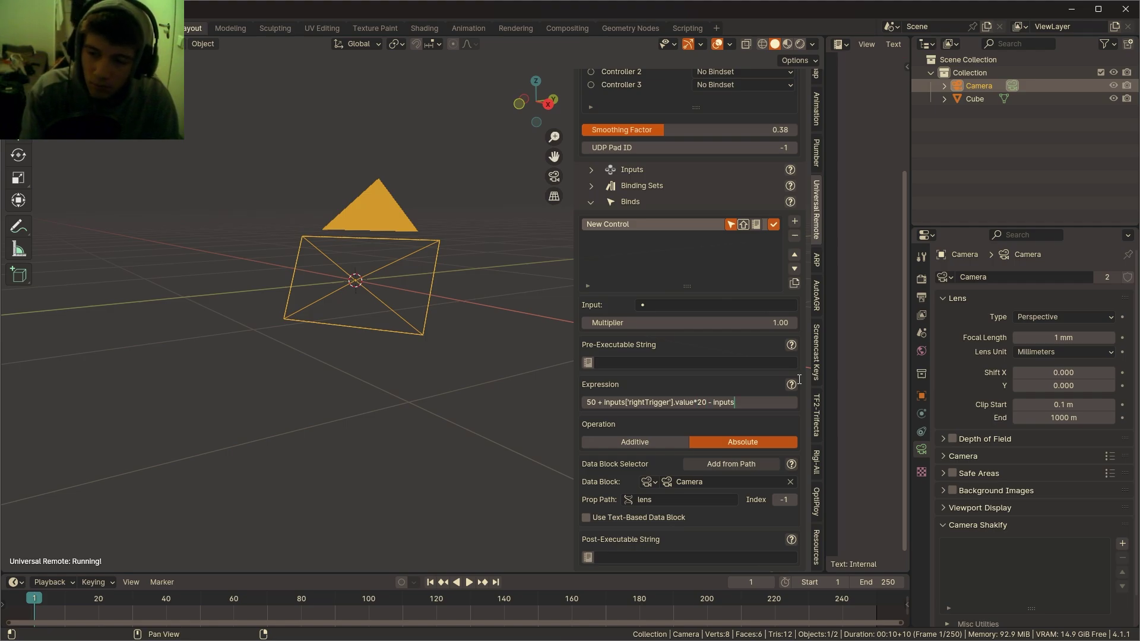
text(['leftT)
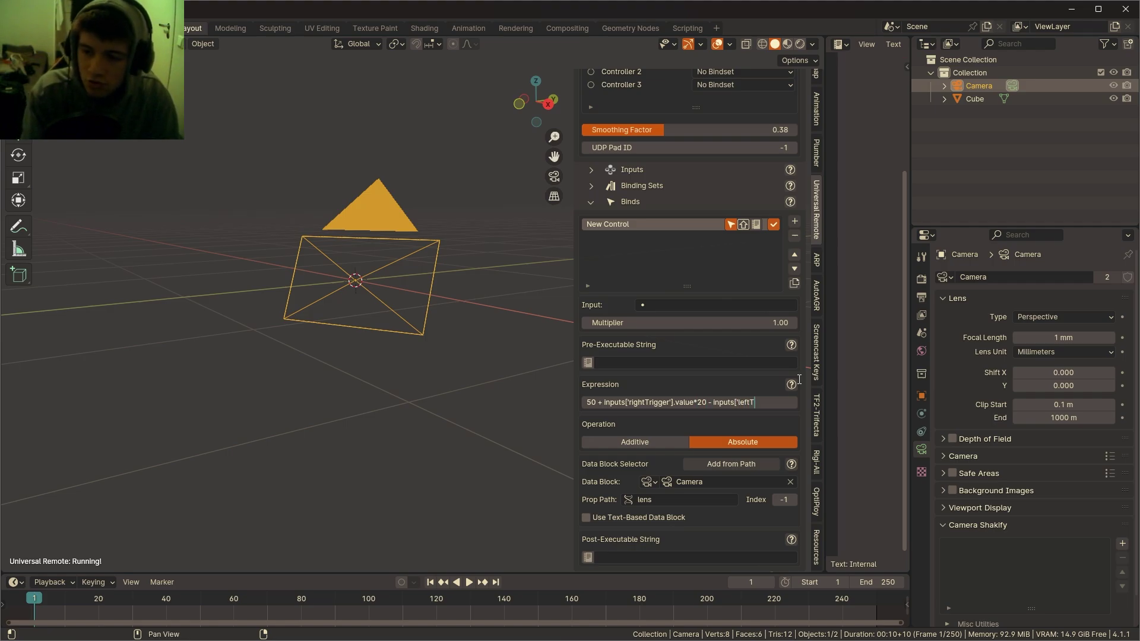
text(rigger'].val)
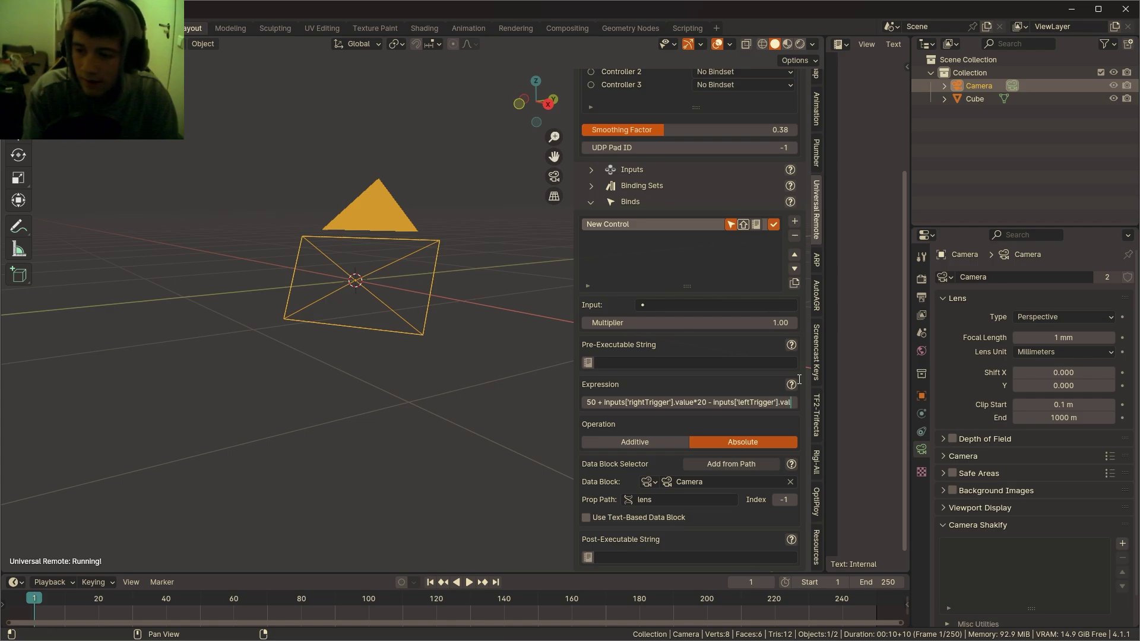
text(ue*20)
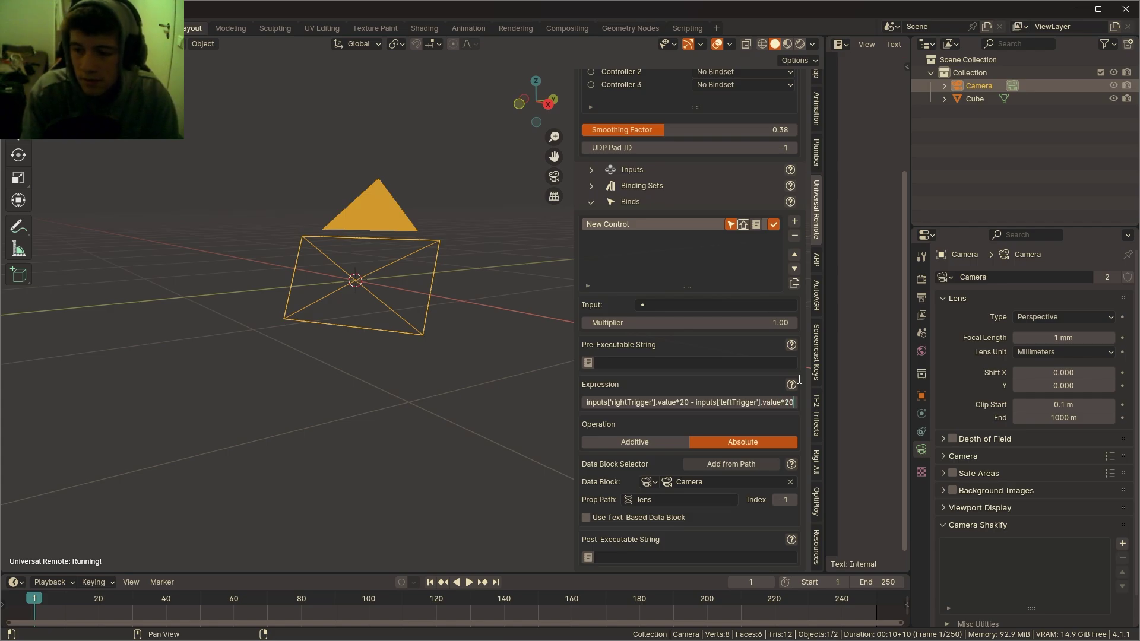
key(Return)
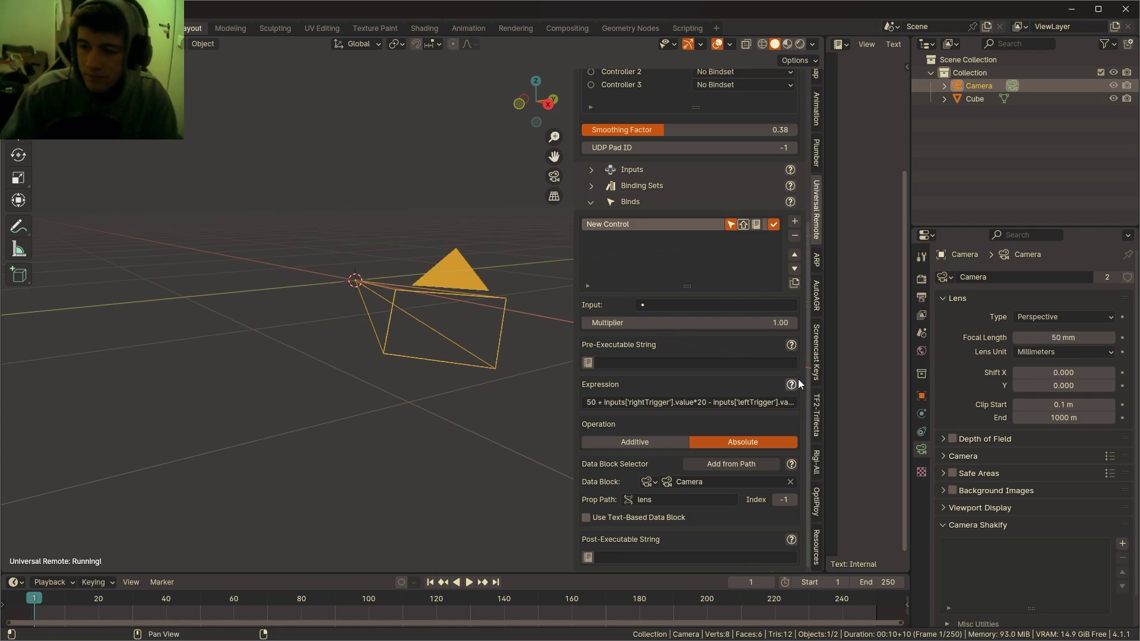
middle_drag(337, 316, 363, 331)
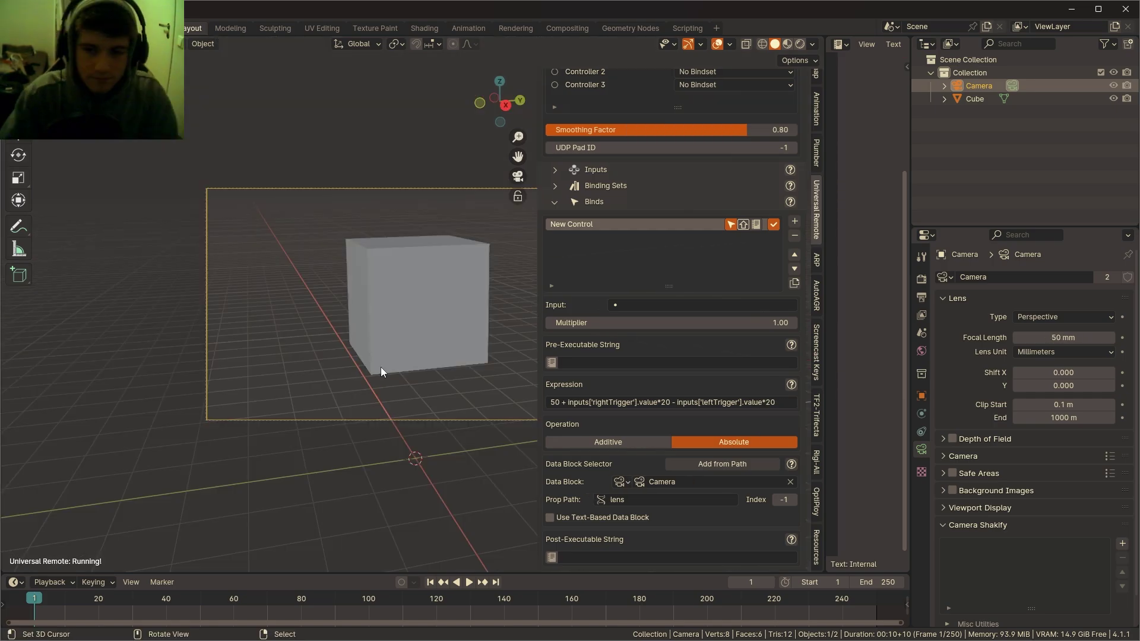
key(KP_0)
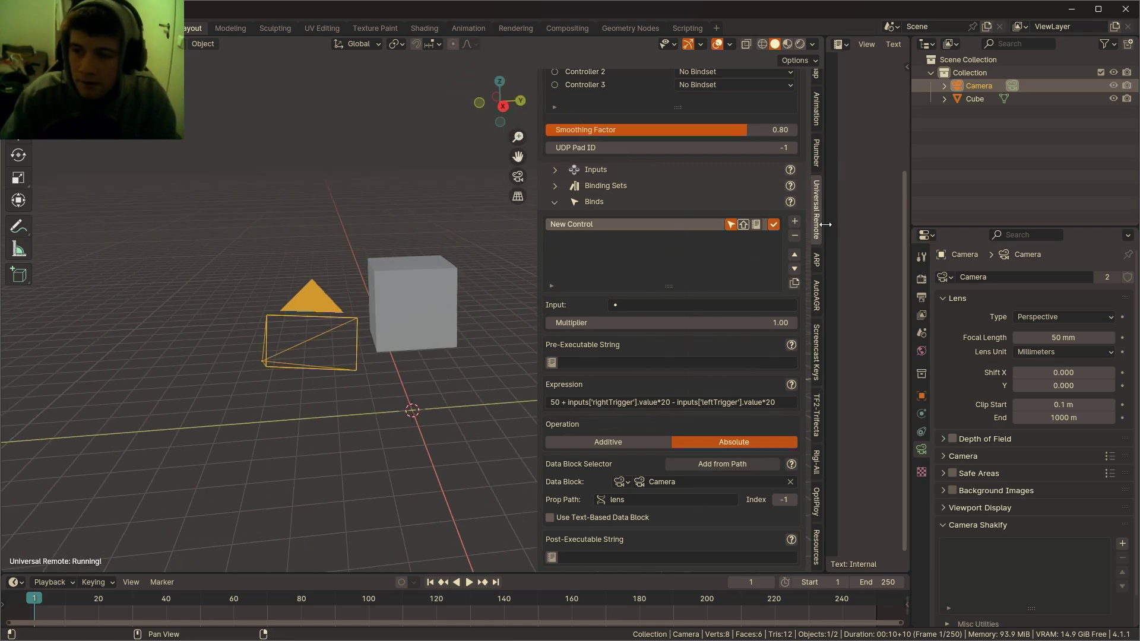
- Widen the viewport and side panel, then make the lens bind a switch bind with Threshold 0.50 and Toggle
drag(824, 232, 877, 233)
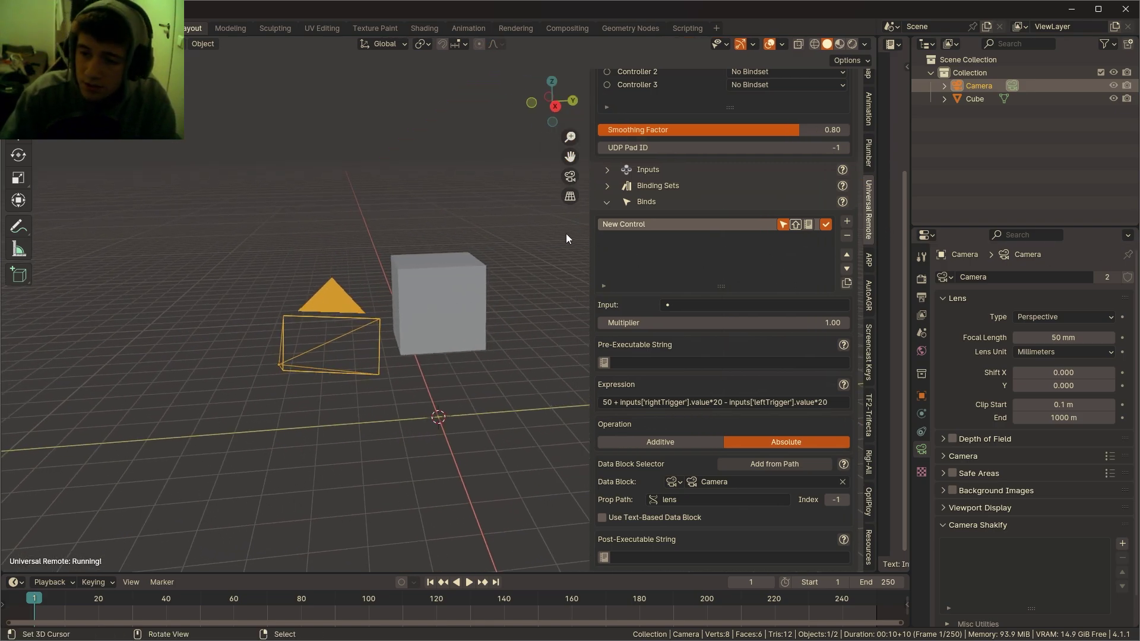
drag(588, 234, 515, 229)
scroll(800, 226, up, 2)
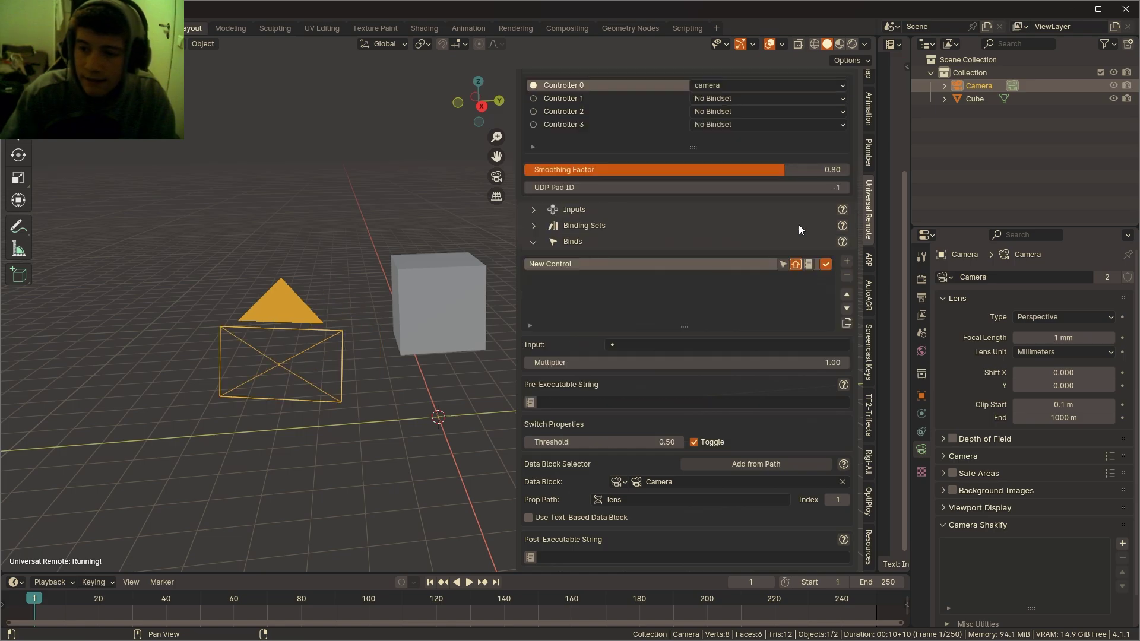
click(781, 266)
click(796, 265)
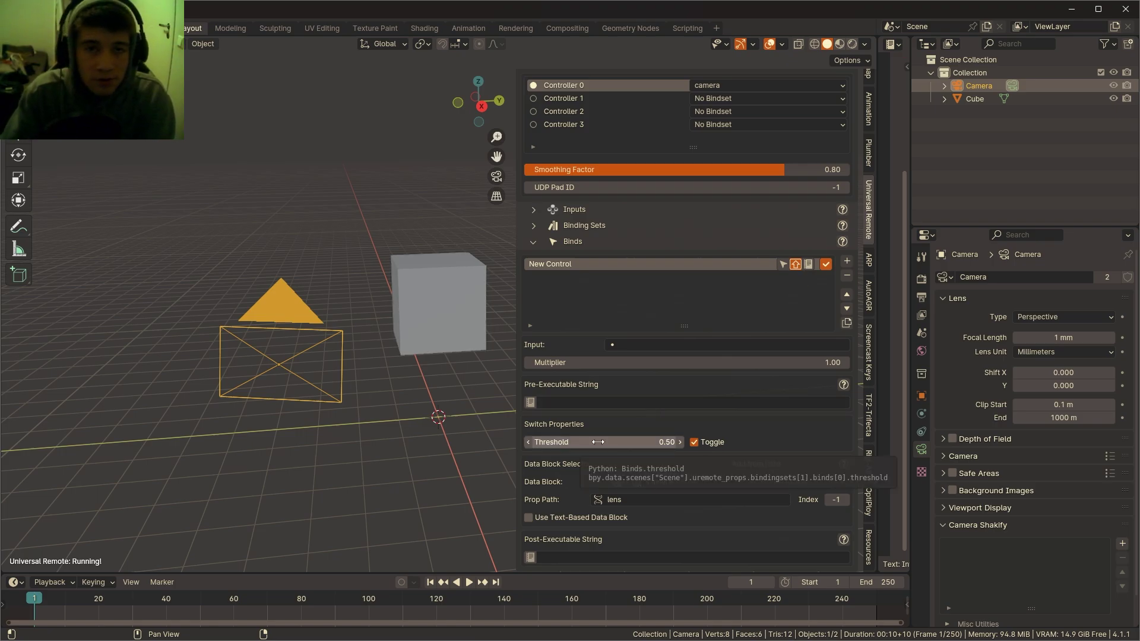
- Select the Cube and copy the full data path of its Location Z
click(430, 337)
click(922, 396)
right_click(1062, 343)
click(1063, 343)
- Add a second bind from that path: Absolute, switch type, btnSouth input, Toggle off
click(847, 261)
scroll(737, 344, down, 2)
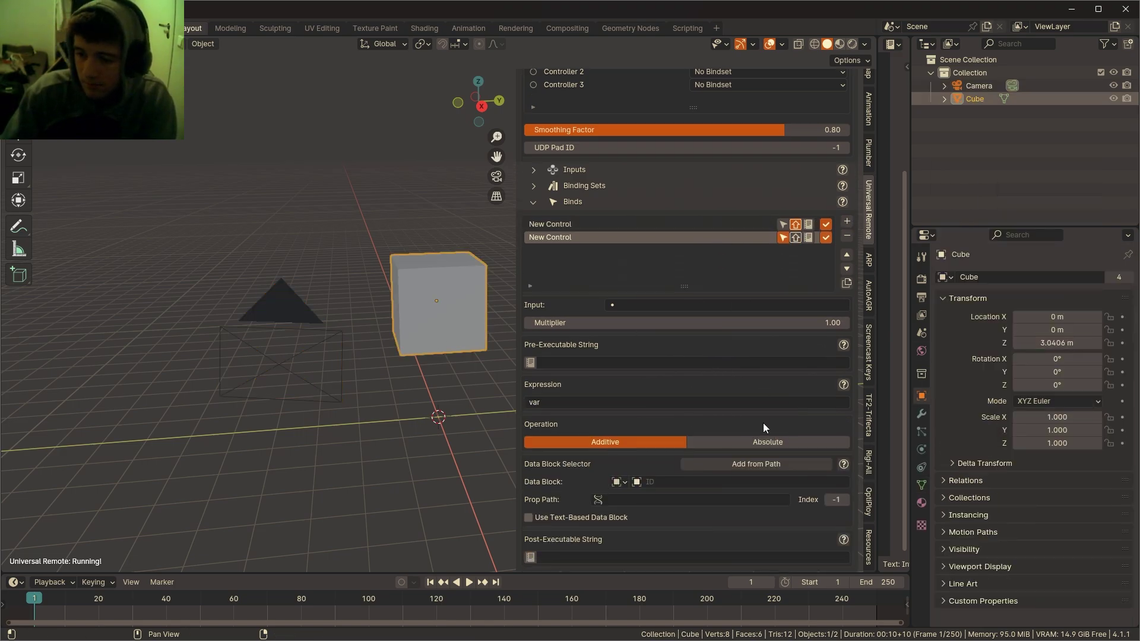
click(784, 464)
click(797, 442)
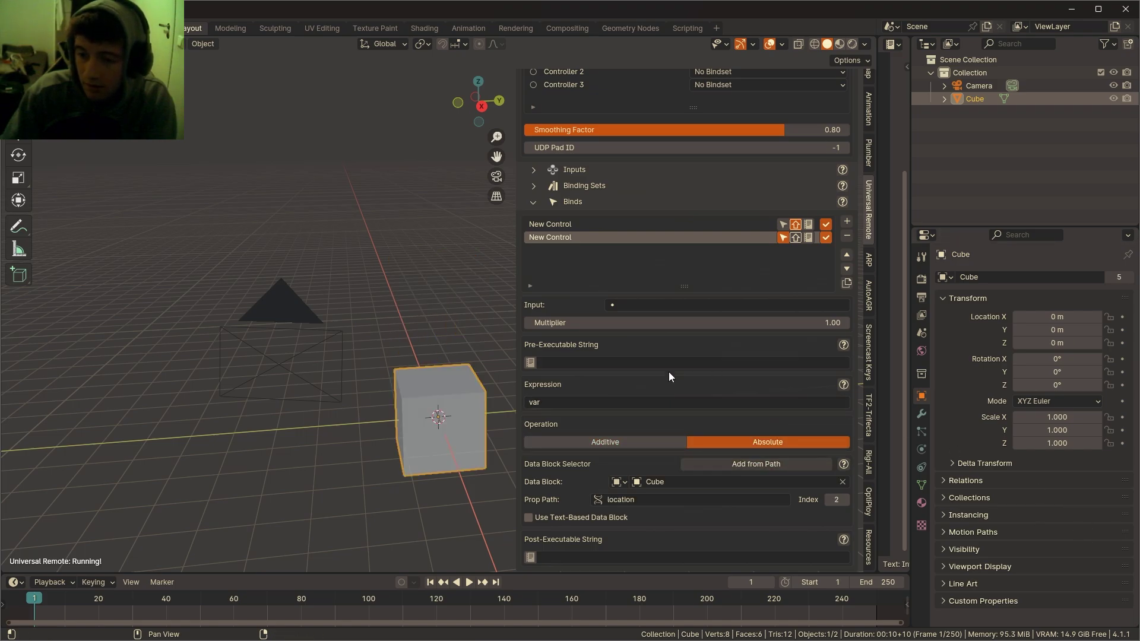
click(798, 238)
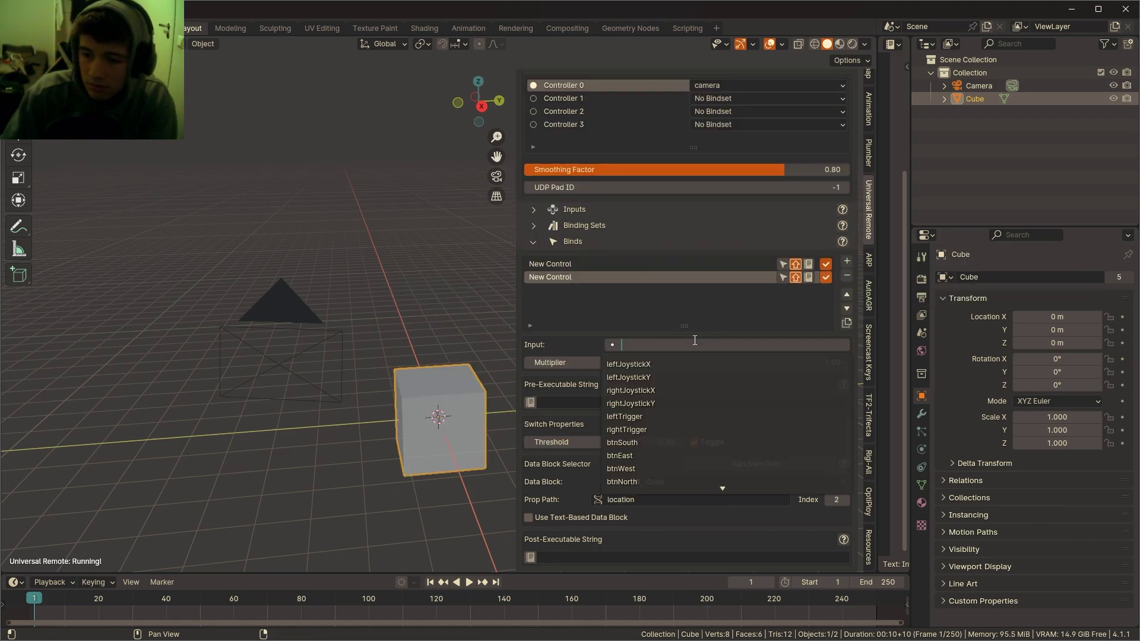
click(766, 443)
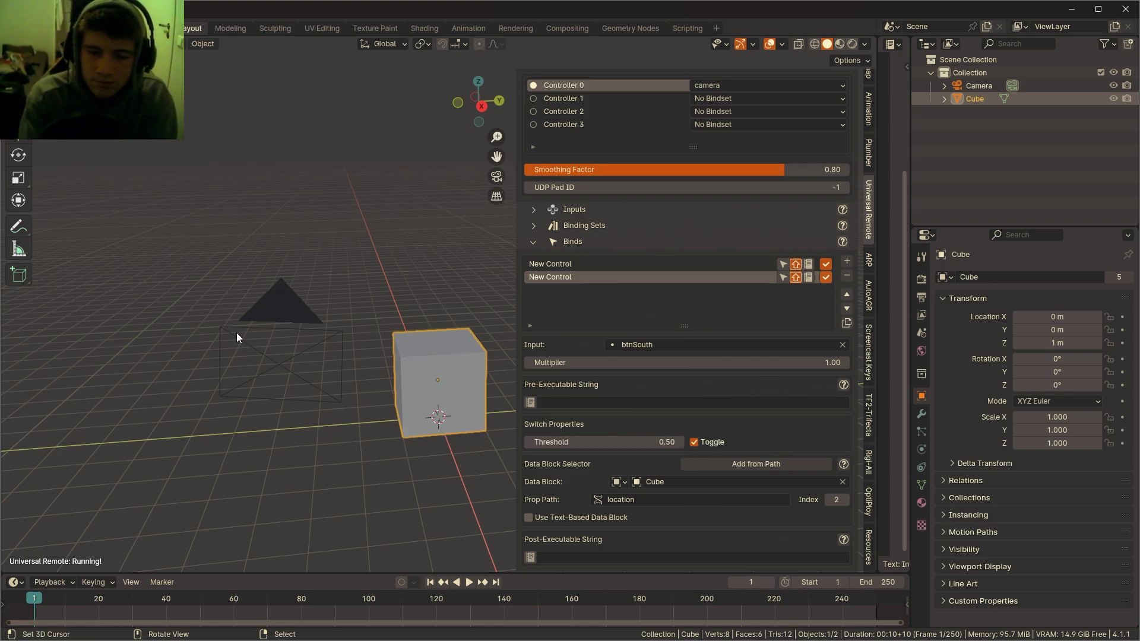
click(712, 440)
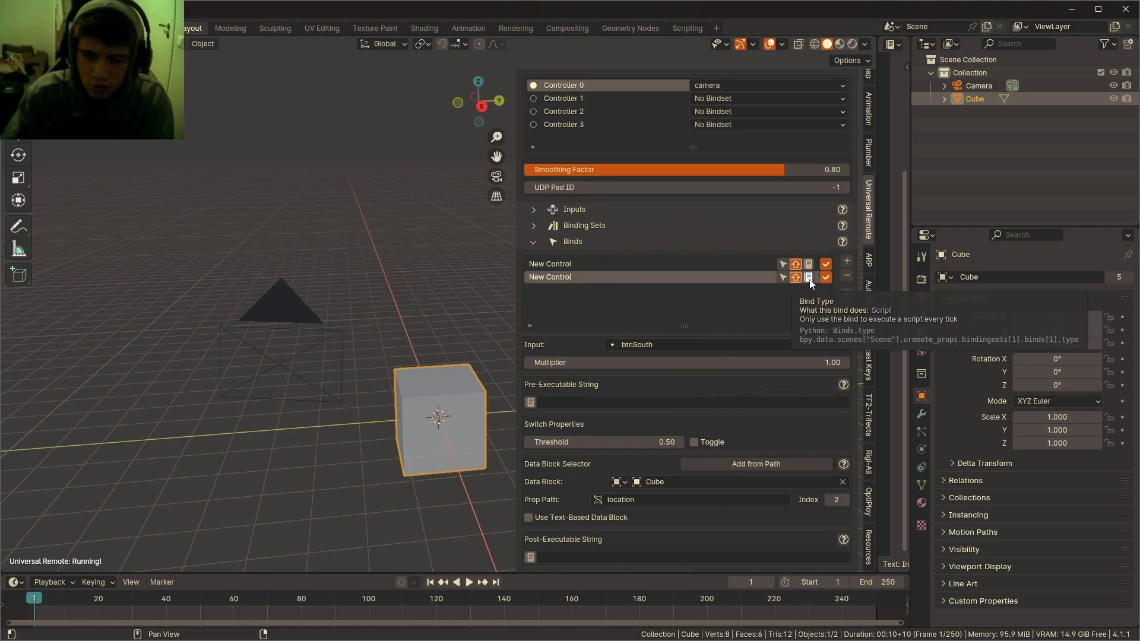
- Scroll the side panel back up to the second bind
scroll(811, 283, up, 6)
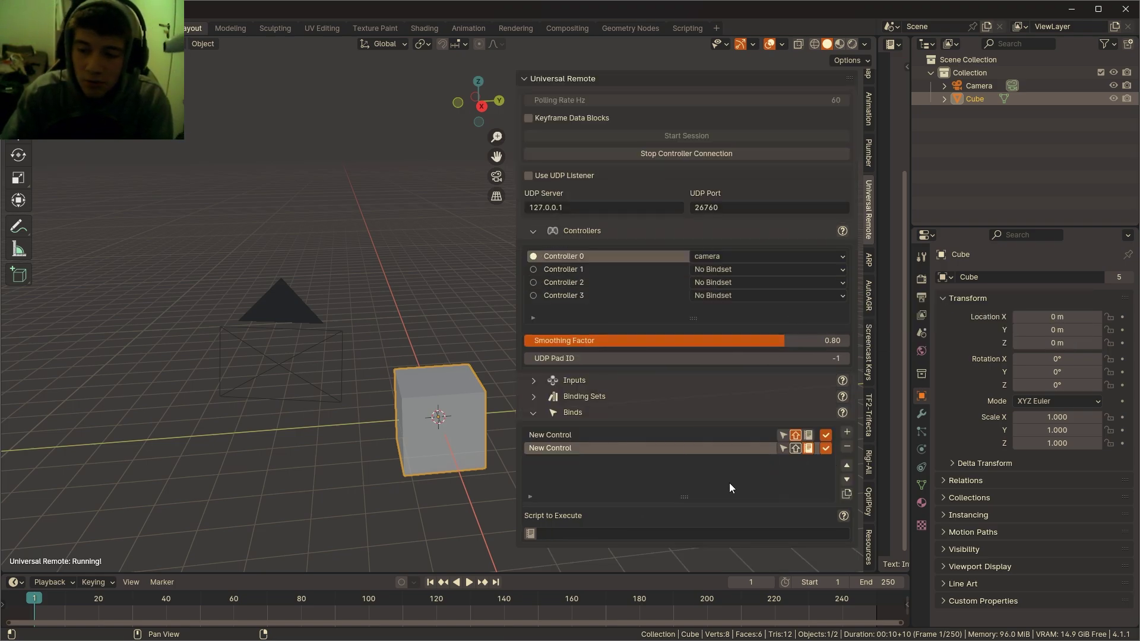